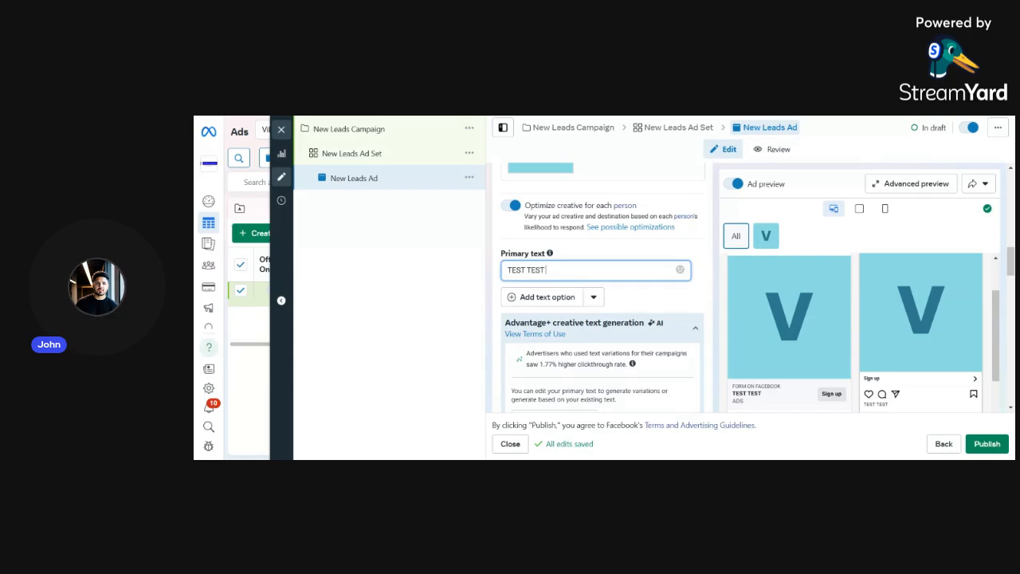
Step: Review the ad's partnership setting, Facebook Page and Instagram account under its identity settings
scroll(598, 319, up, 3)
scroll(586, 271, up, 5)
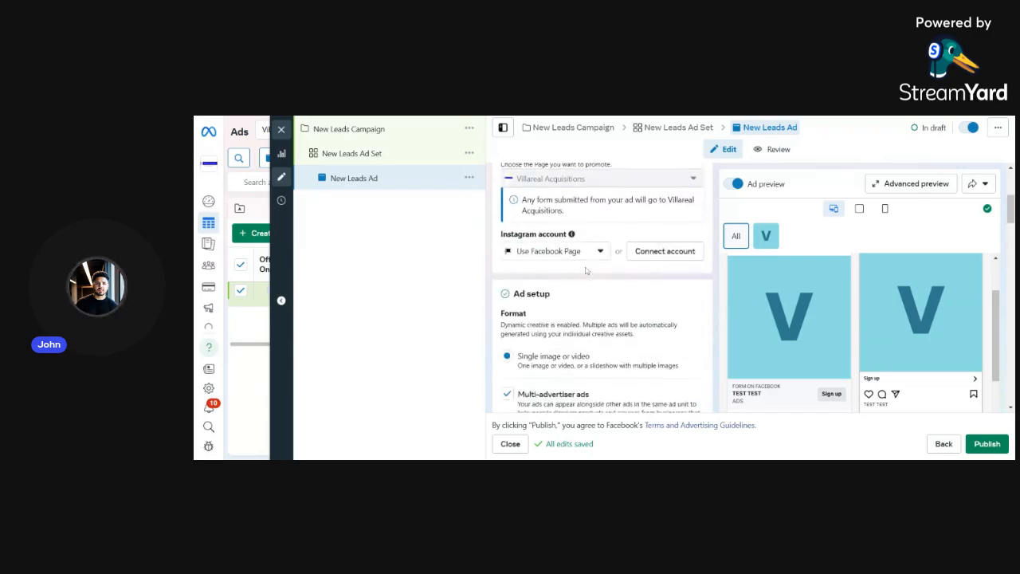
scroll(586, 271, up, 1)
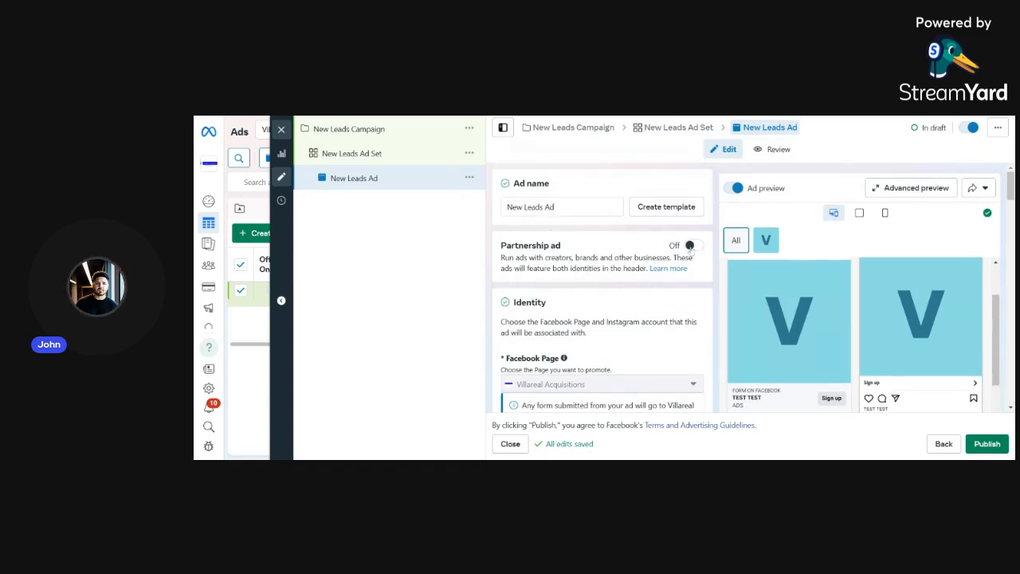
scroll(691, 248, down, 1)
mouse_move(619, 328)
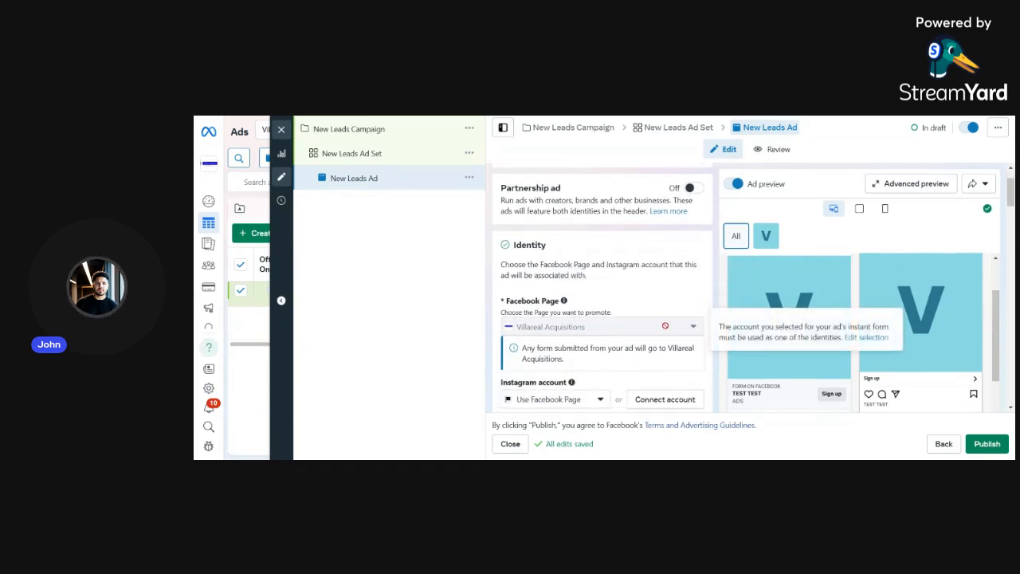
scroll(596, 278, down, 1)
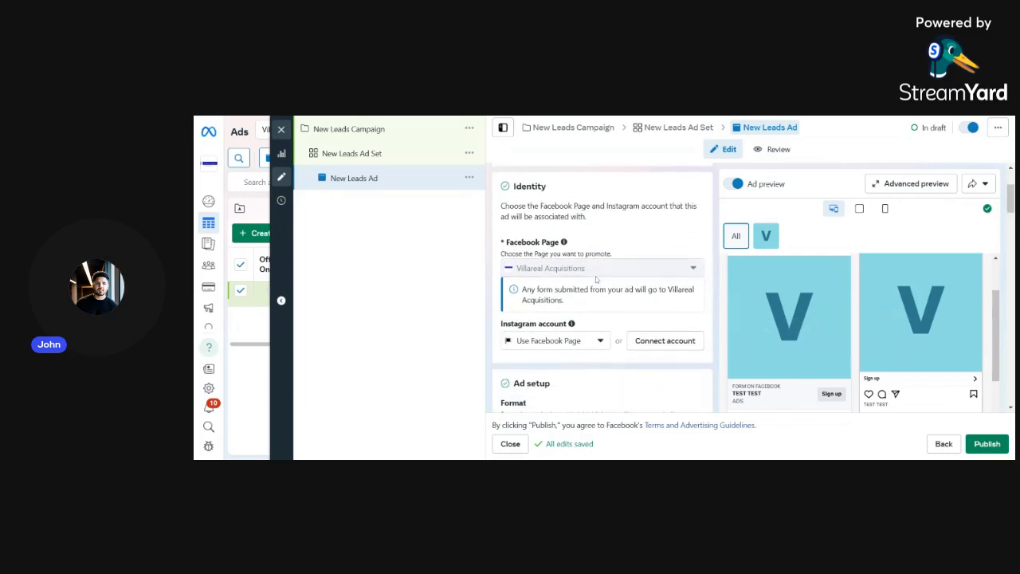
mouse_move(571, 325)
scroll(602, 317, down, 1)
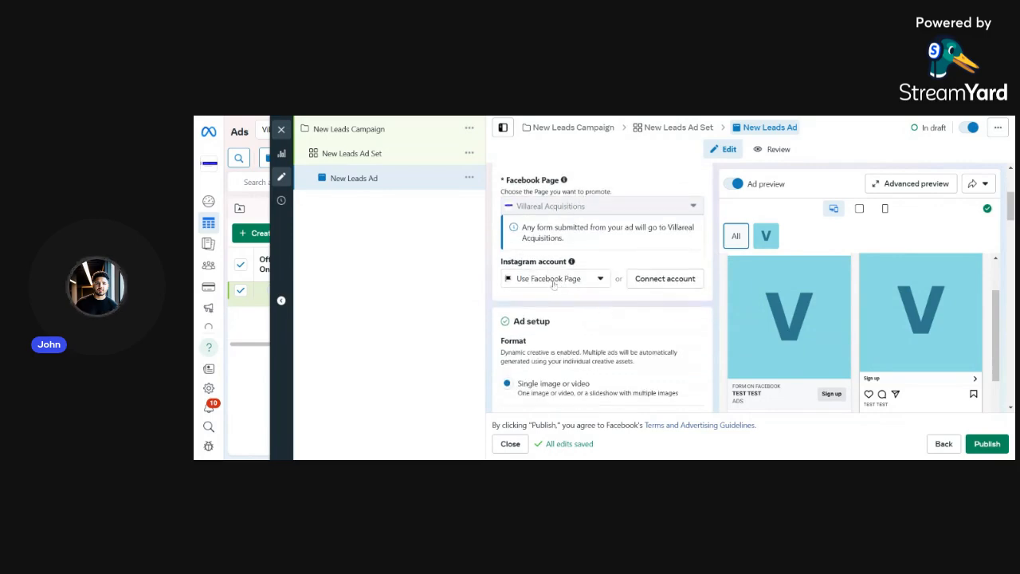
scroll(554, 285, down, 1)
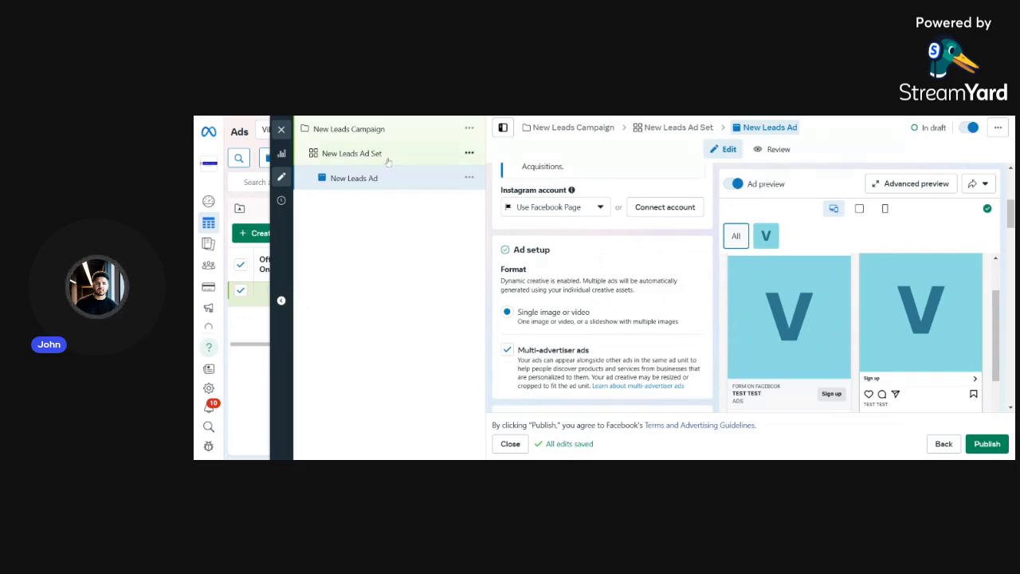
Step: Examine the ad's format, multi-advertiser option, selected media and creative optimization setting
scroll(584, 325, down, 2)
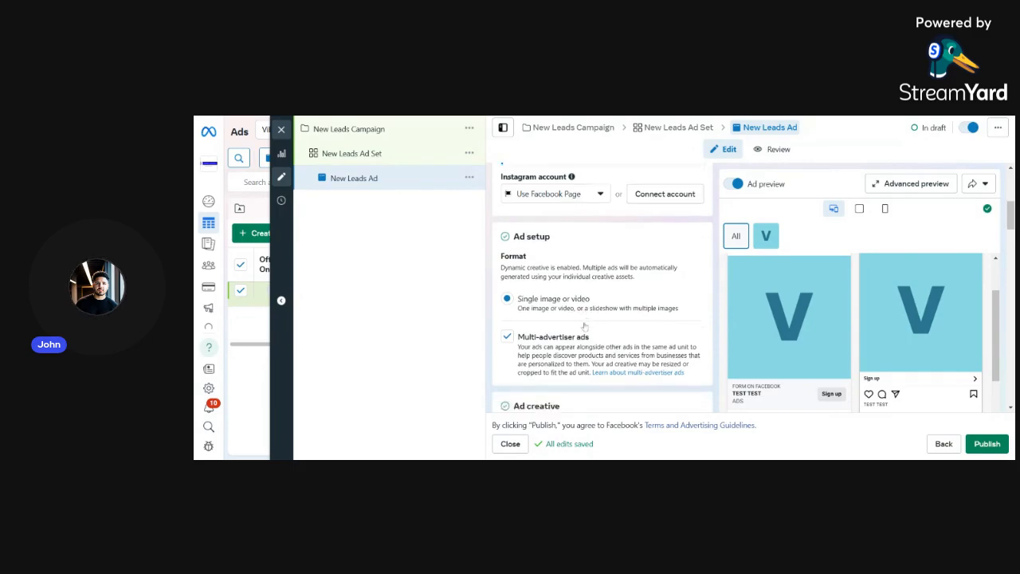
scroll(584, 326, down, 1)
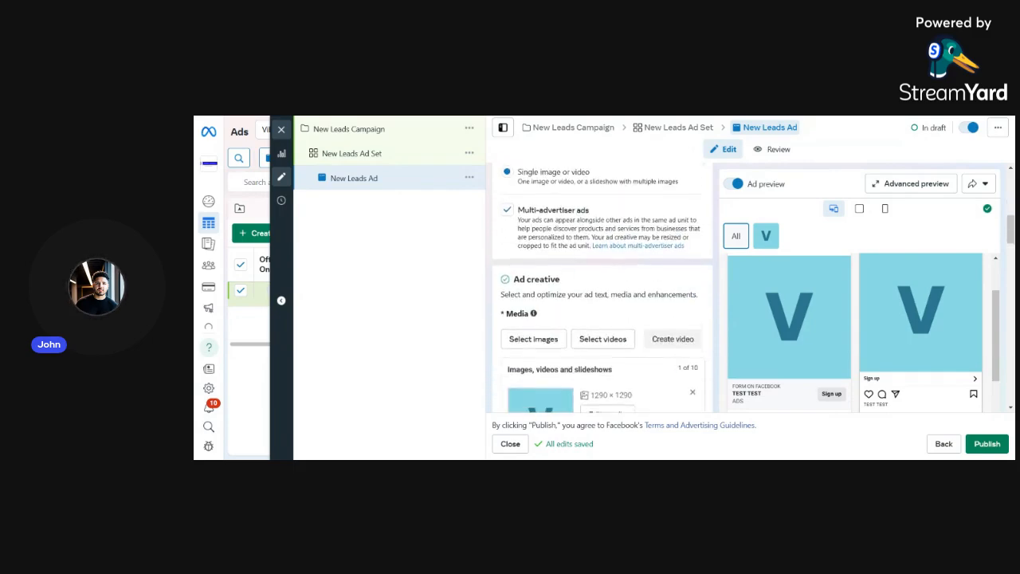
scroll(584, 325, up, 1)
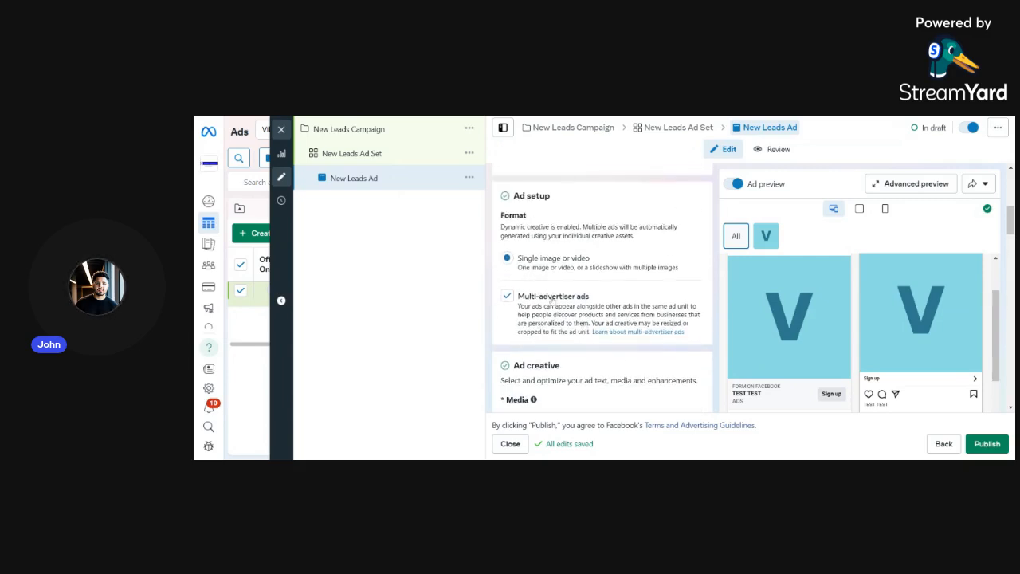
scroll(552, 301, down, 1)
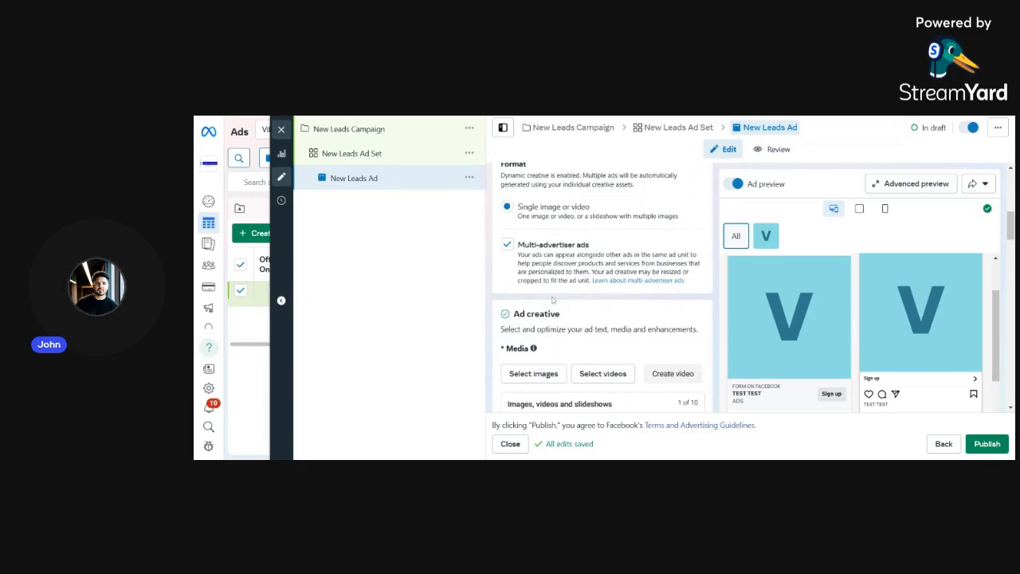
scroll(552, 300, down, 3)
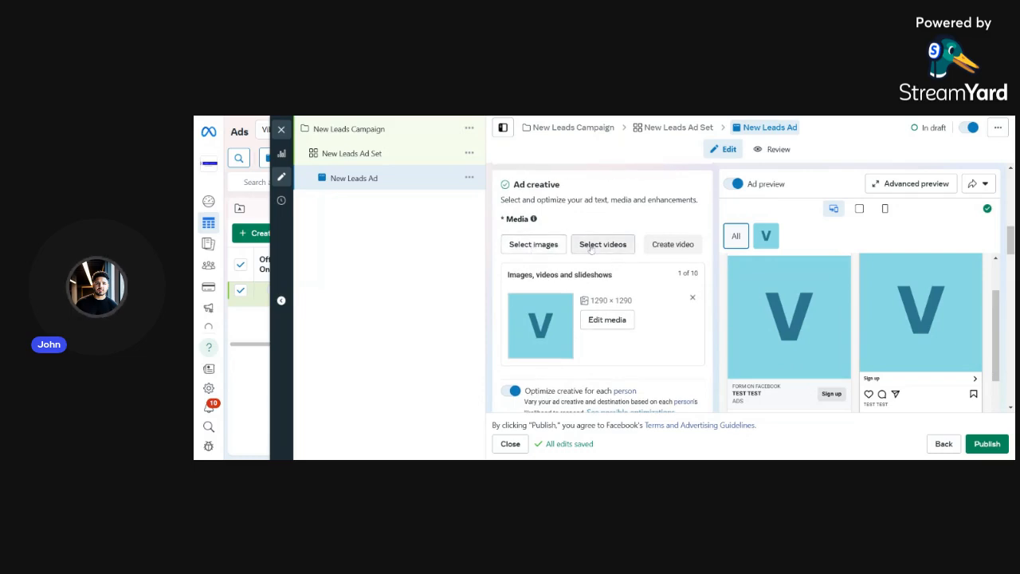
scroll(596, 225, down, 1)
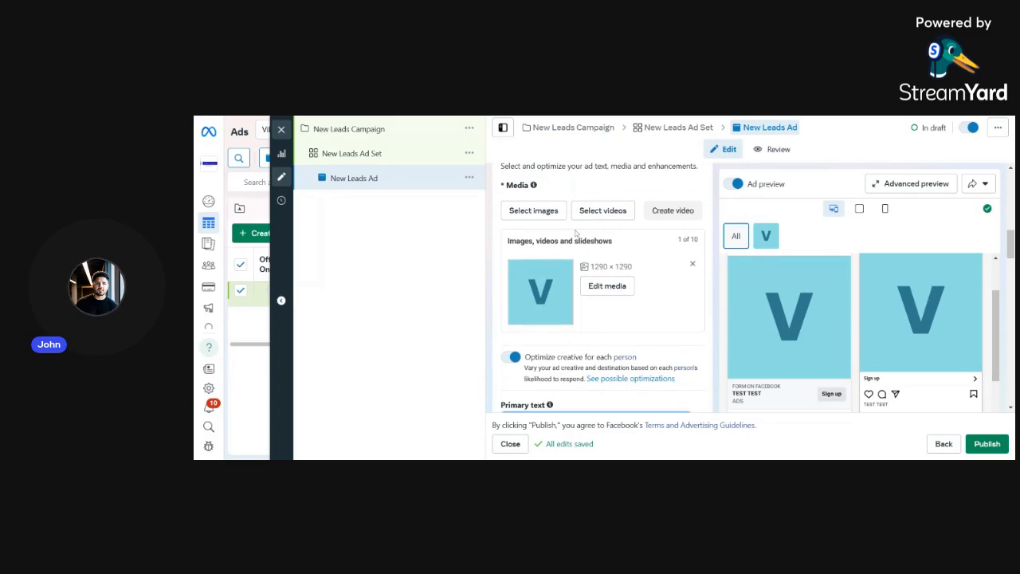
scroll(576, 232, down, 2)
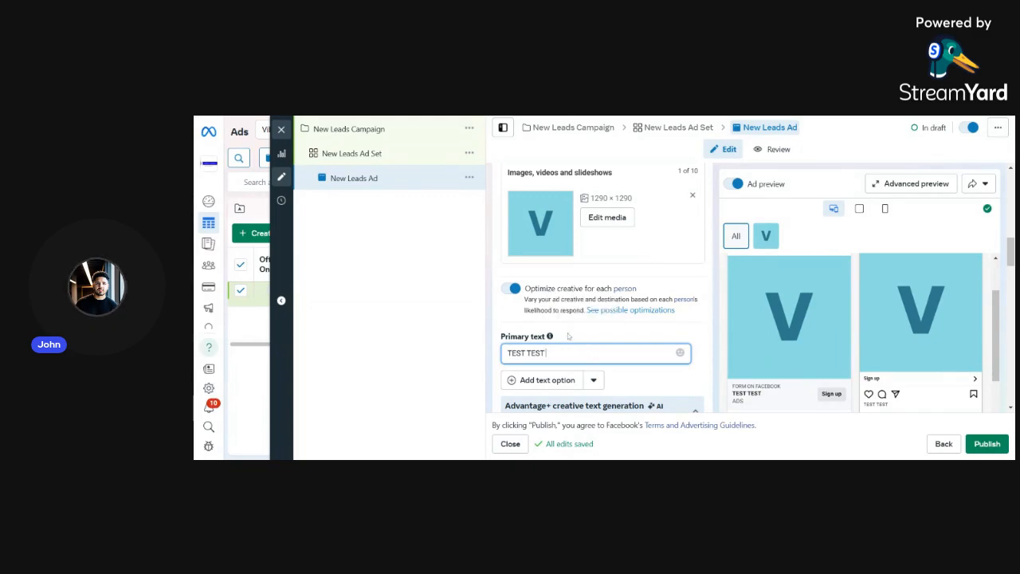
Step: Append a long, multi-line run of capital A's to the ad's primary text and check it in the preview
scroll(569, 337, down, 2)
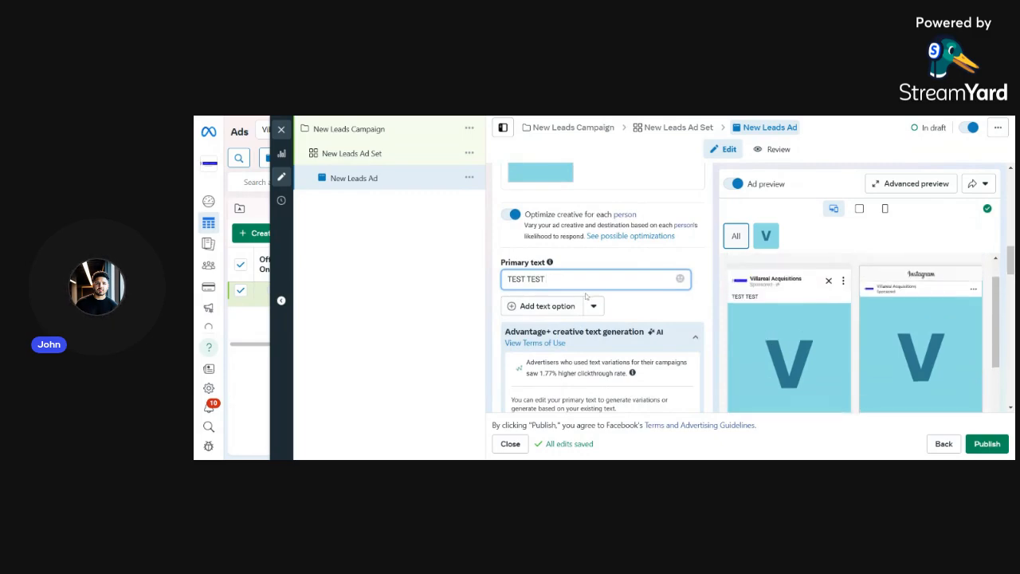
text(AAAAAAAAAAAAAAAAAAAAAAAAAAAAAAAAAAAAA)
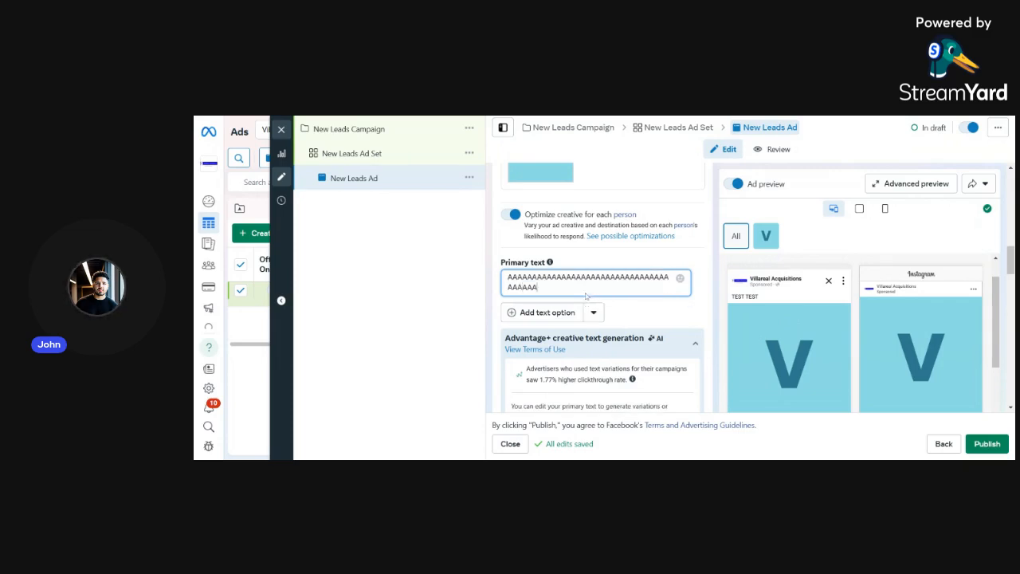
text(AAAAAAAAAAAAAAAAAAAAAAAAAAAAAAAAAAAAAAA)
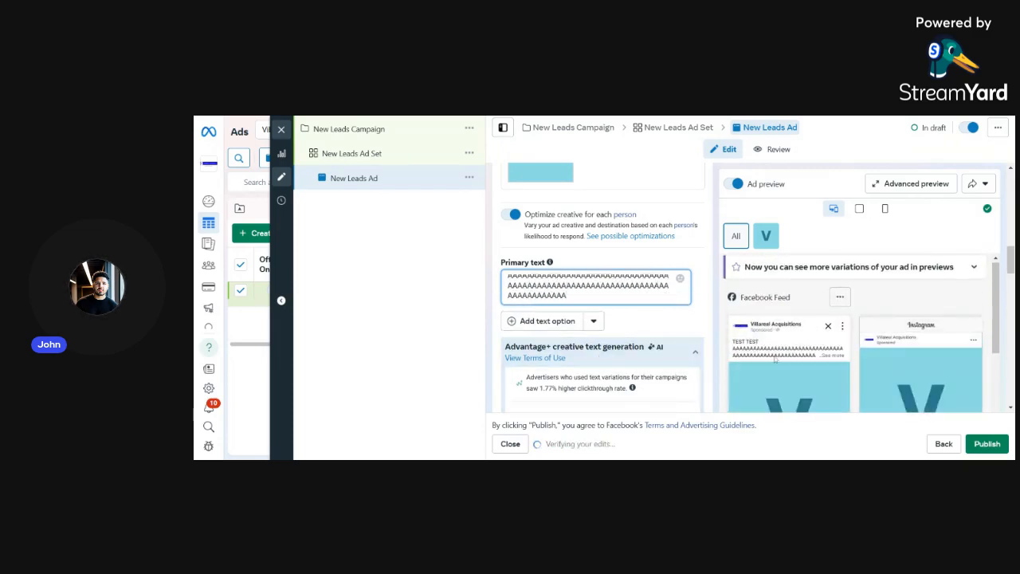
Step: Delete the run of capital A's from the primary text, leaving only TEST TEST
key(BackSpace)
key(BackSpace)
key(BackSpace)
key(BackSpace)
key(BackSpace)
key(BackSpace)
key(BackSpace)
key(BackSpace)
key(BackSpace)
key(BackSpace)
key(BackSpace)
key(BackSpace)
key(BackSpace)
key(BackSpace)
key(BackSpace)
key(BackSpace)
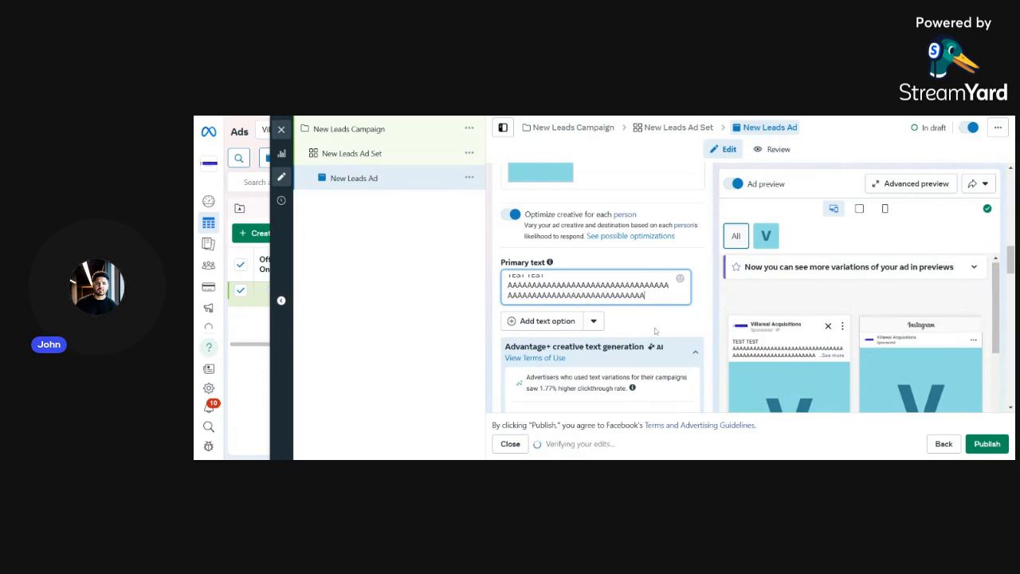
key(BackSpace)
key(BackSpace)
key(BackSpace)
key(BackSpace)
key(BackSpace)
key(BackSpace)
key(BackSpace)
key(BackSpace)
key(BackSpace)
key(BackSpace)
key(BackSpace)
key(BackSpace)
key(BackSpace)
key(BackSpace)
key(BackSpace)
key(BackSpace)
key(BackSpace)
key(BackSpace)
key(BackSpace)
key(BackSpace)
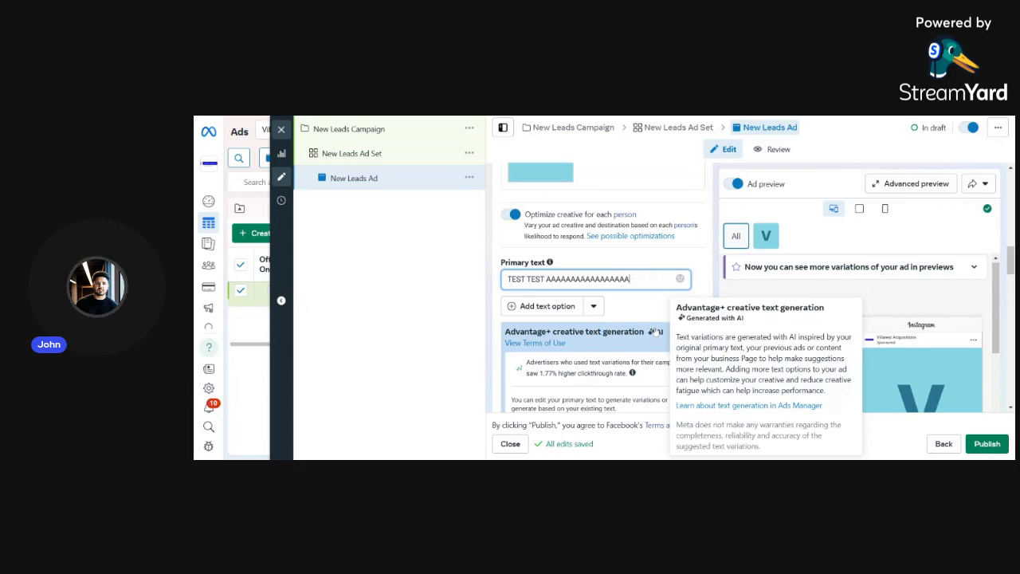
key(BackSpace)
key(BackSpace)
key(BackSpace)
key(BackSpace)
key(BackSpace)
key(BackSpace)
key(BackSpace)
key(BackSpace)
key(BackSpace)
key(BackSpace)
key(BackSpace)
key(BackSpace)
key(BackSpace)
key(BackSpace)
key(BackSpace)
key(BackSpace)
key(BackSpace)
key(BackSpace)
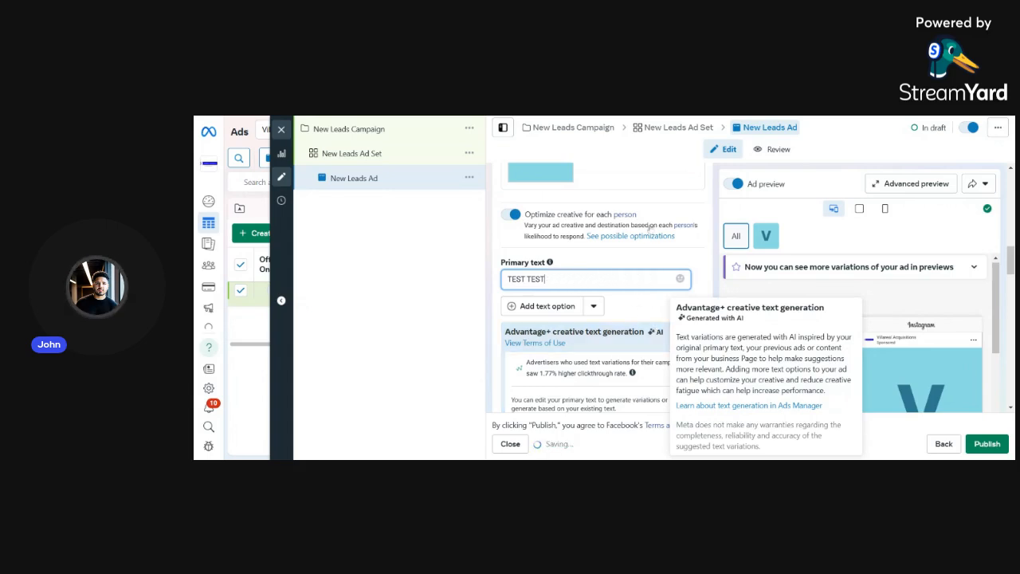
Step: Extend the ad's headline so it reads TEST TEST TEST
scroll(644, 303, down, 1)
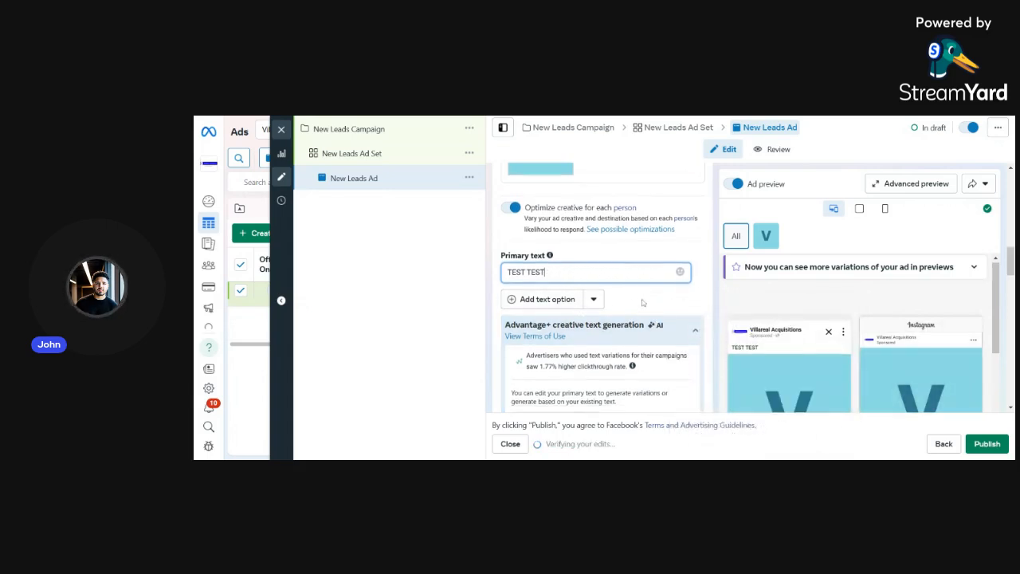
scroll(643, 303, down, 3)
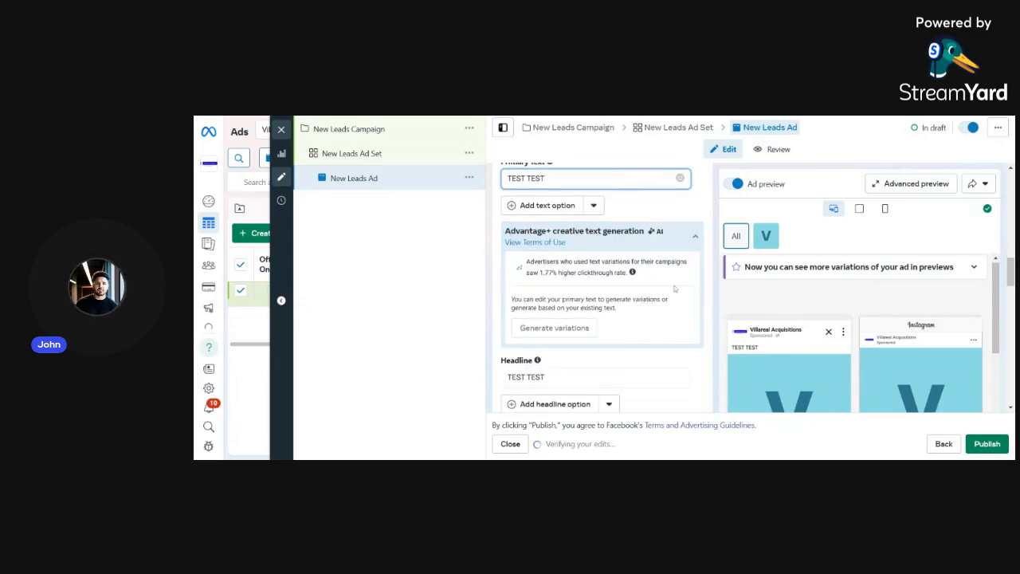
scroll(595, 322, down, 2)
scroll(766, 319, down, 3)
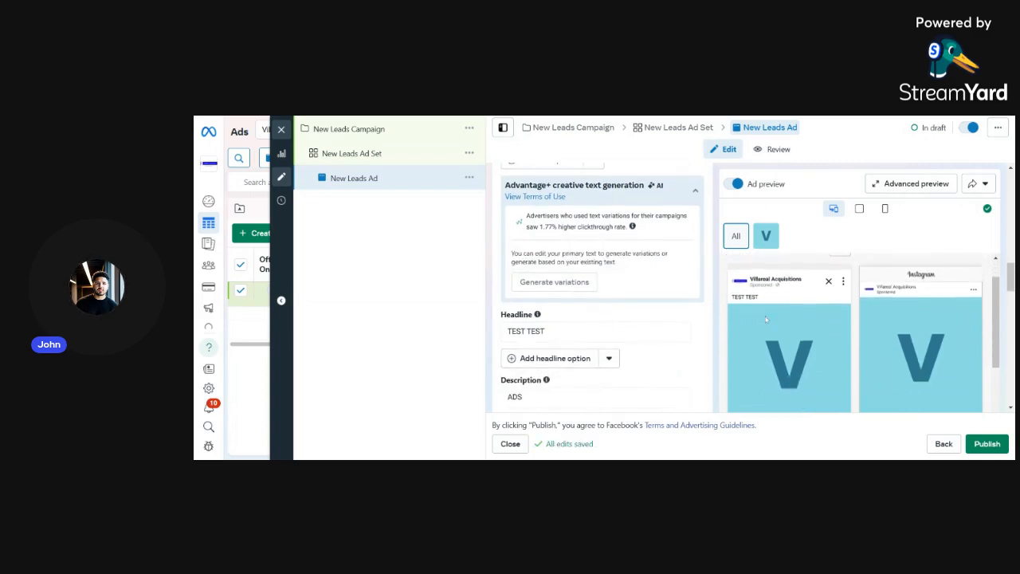
click(567, 326)
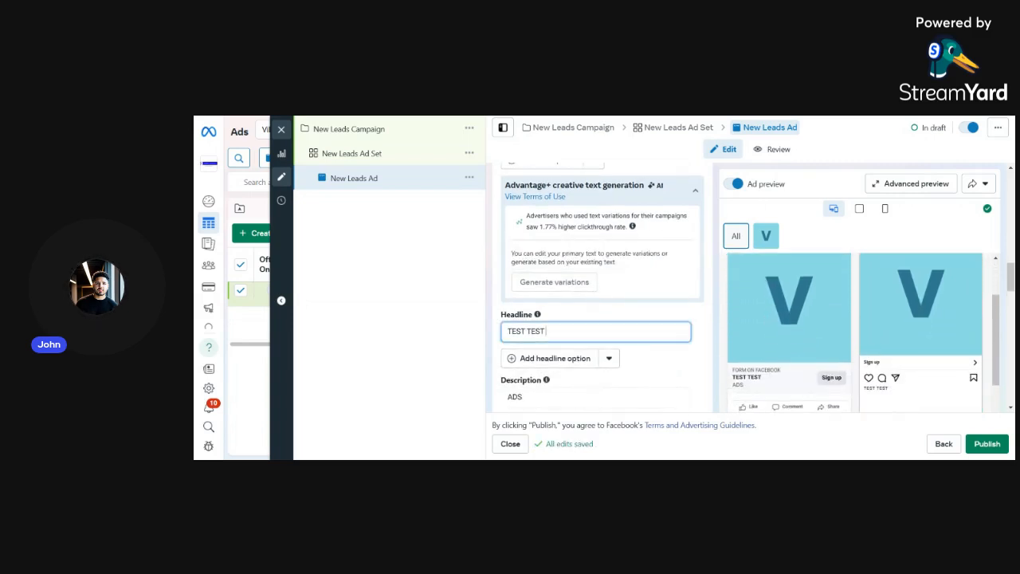
text(TEST)
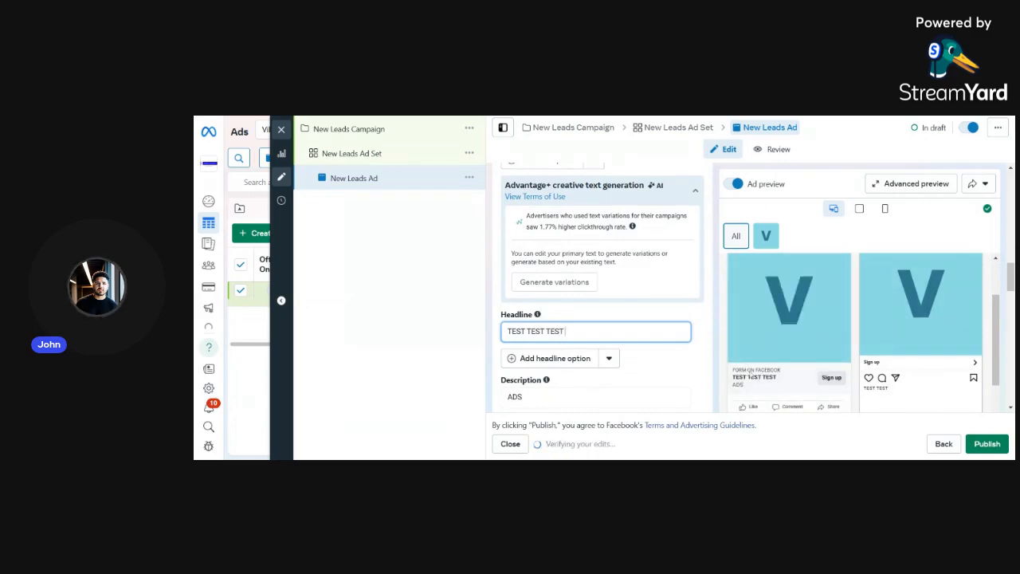
Step: Extend the ad's description so it reads ADS ADS
scroll(616, 372, down, 1)
click(536, 358)
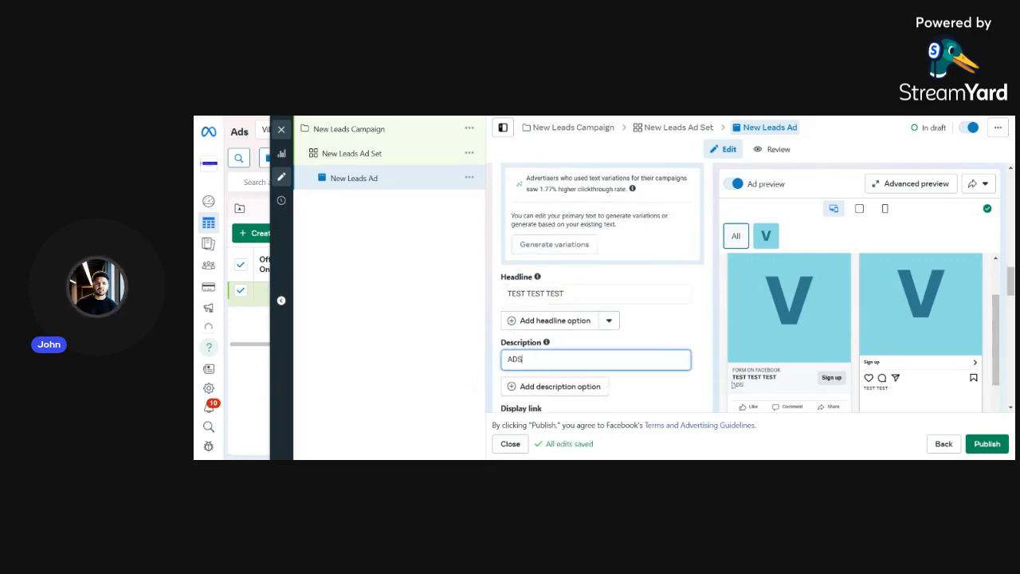
text(ADS)
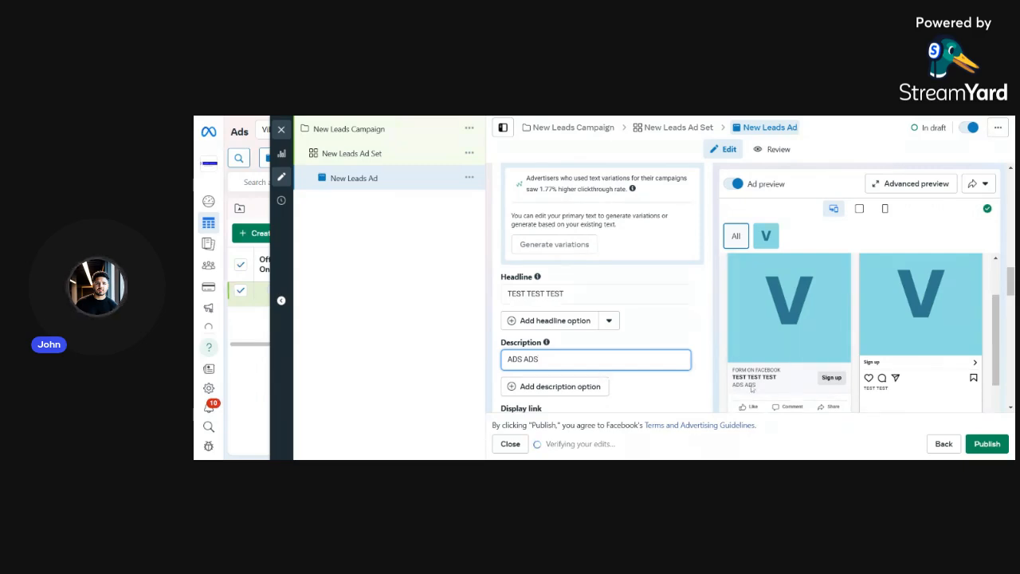
Step: Set the ad's display link to JANE.com
scroll(583, 360, down, 1)
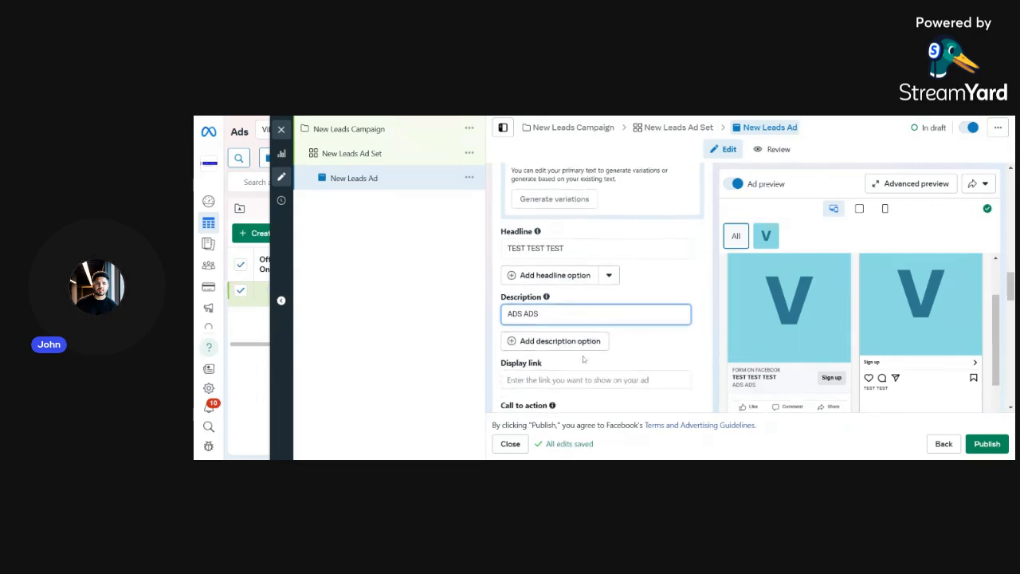
scroll(584, 360, up, 2)
scroll(583, 360, up, 2)
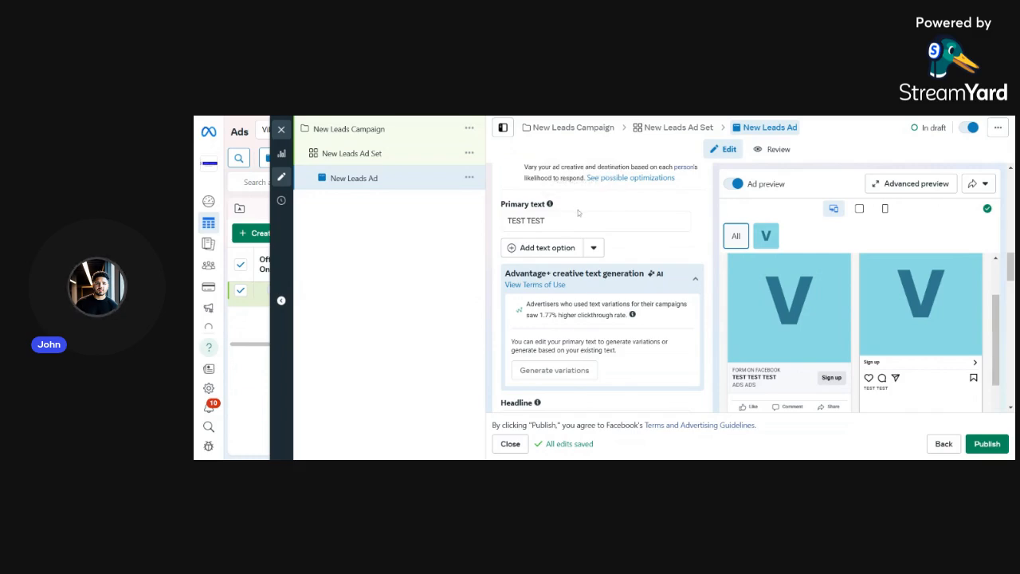
scroll(508, 314, down, 3)
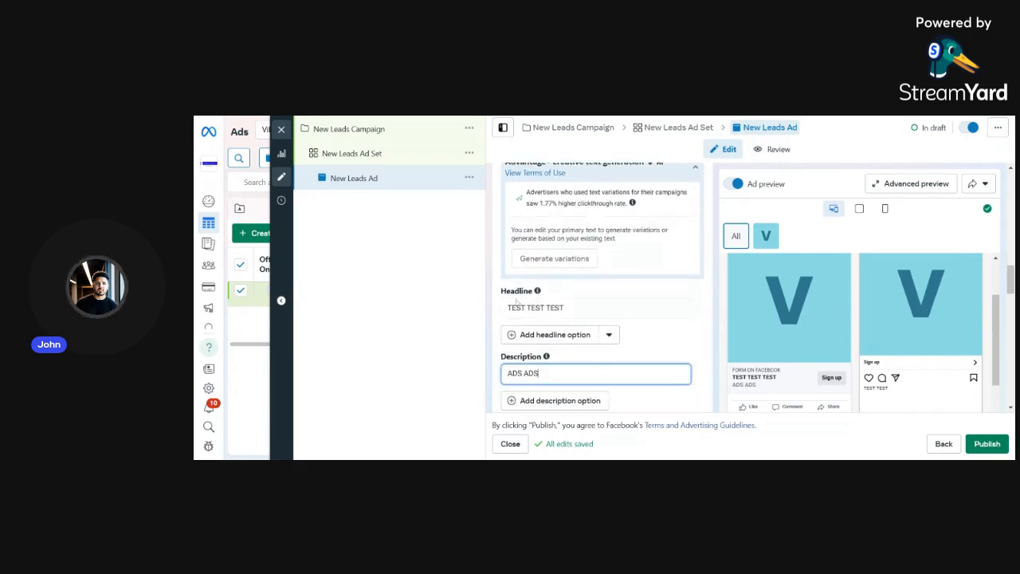
scroll(547, 303, down, 2)
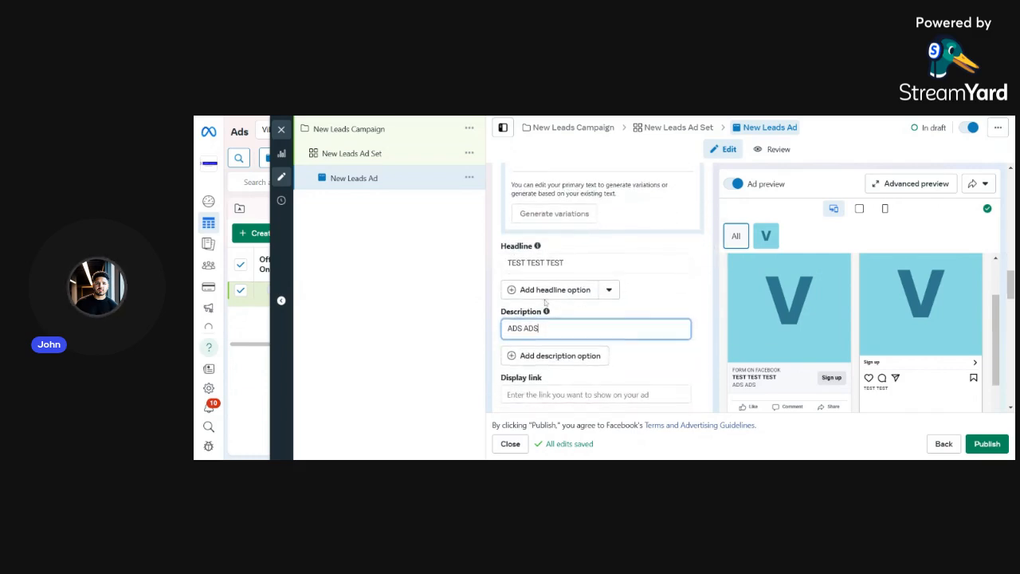
scroll(516, 317, down, 1)
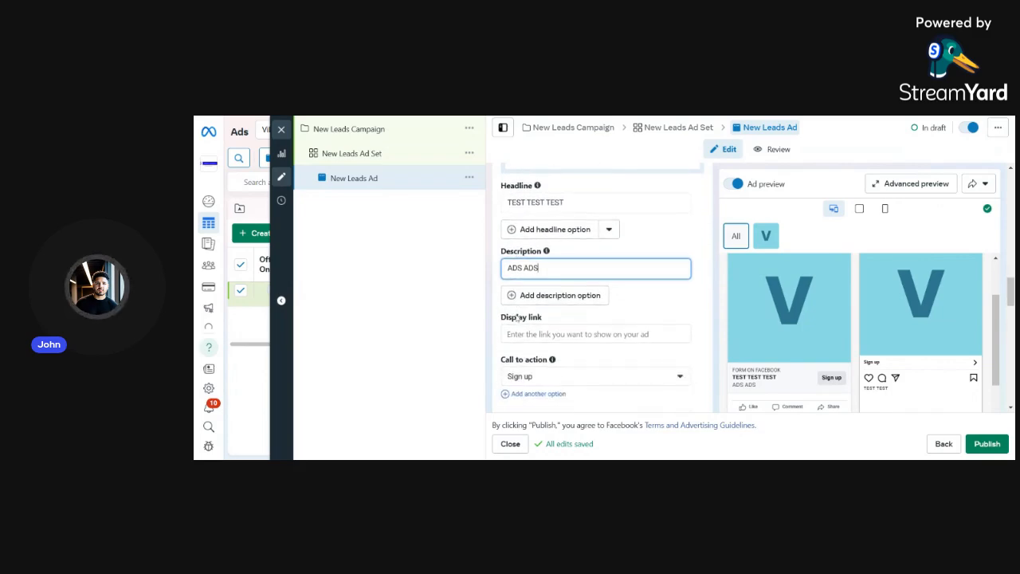
scroll(522, 297, down, 2)
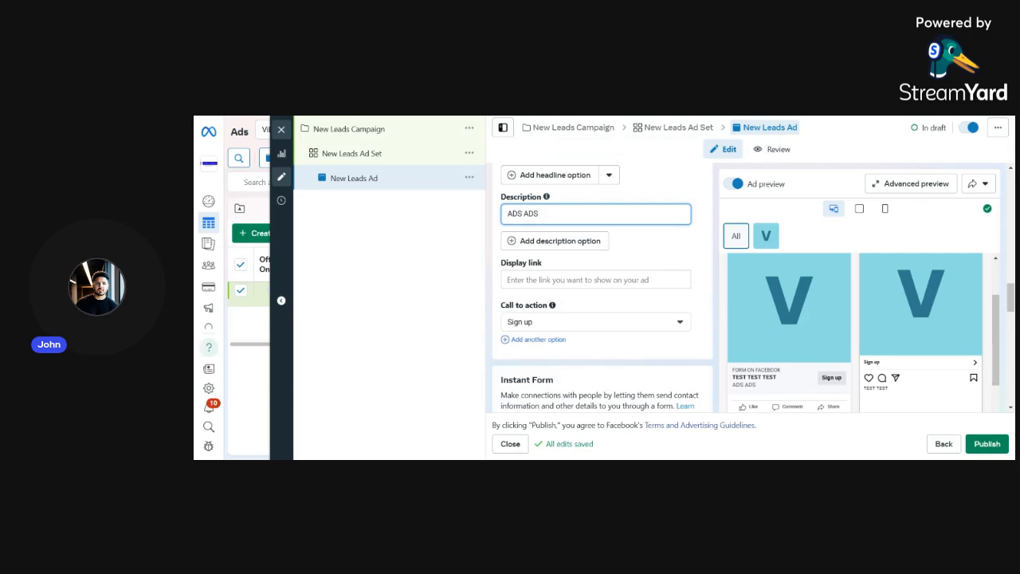
click(595, 279)
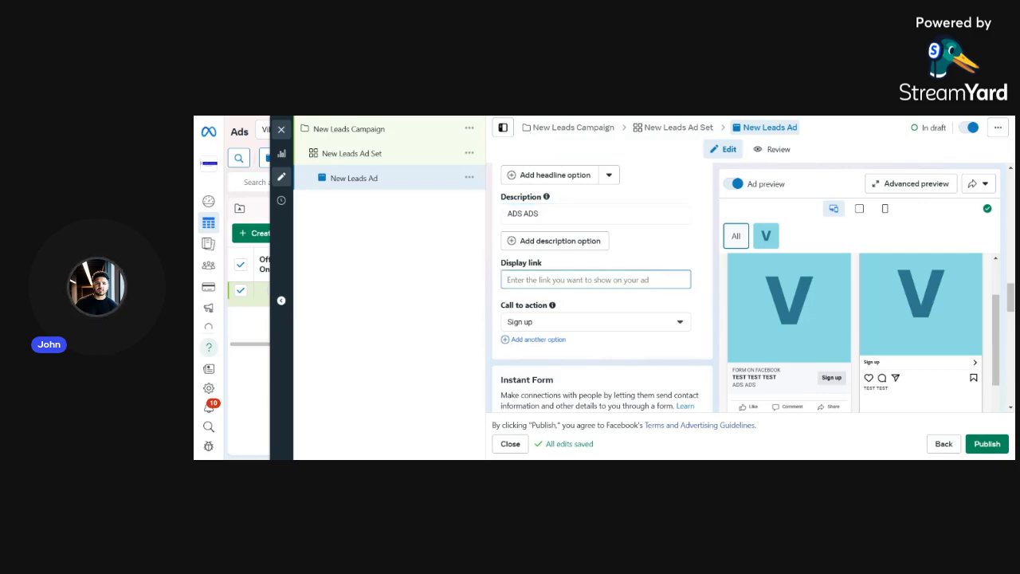
text(J)
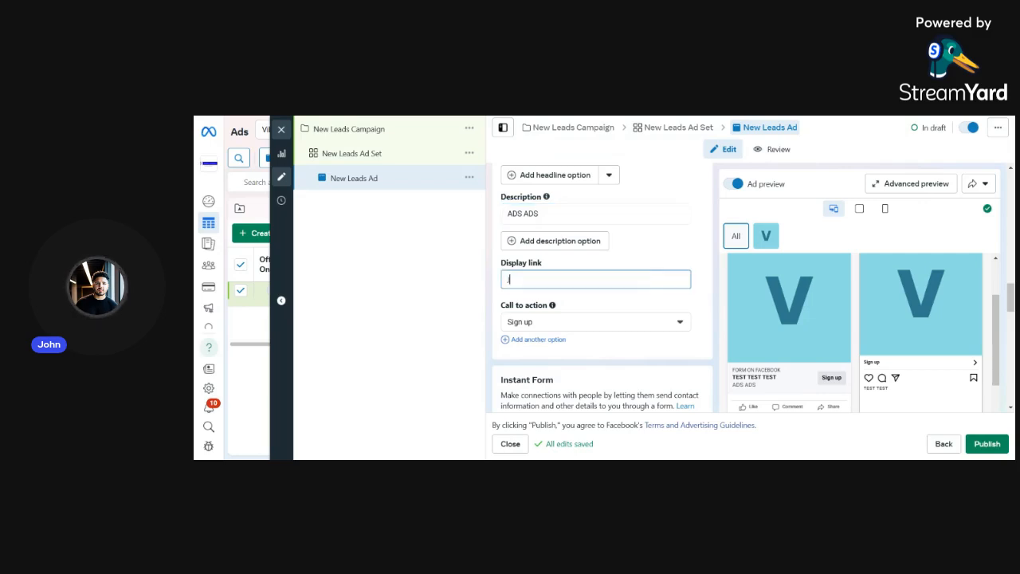
text(ANE.com)
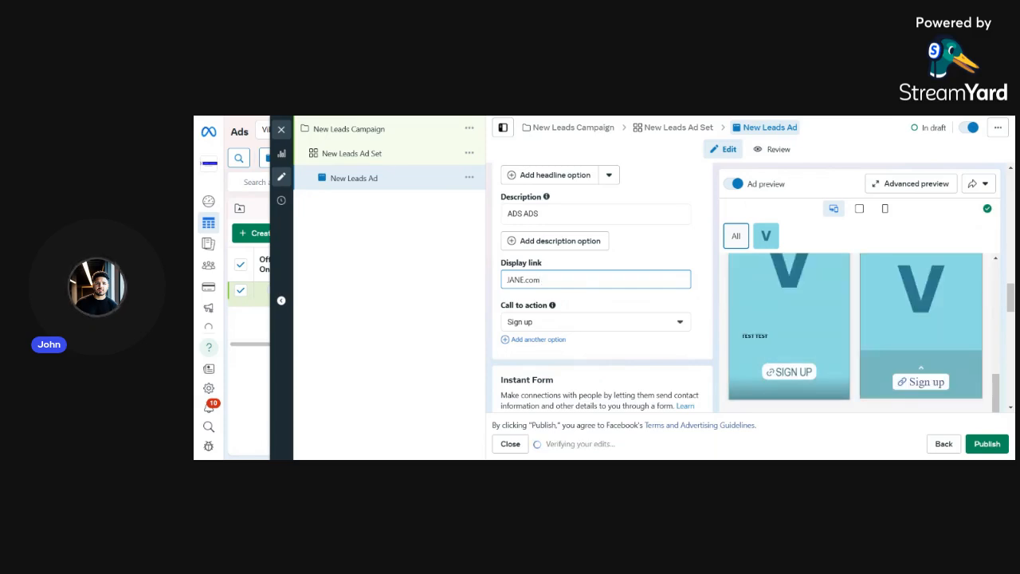
Step: Clear the ad's display link and change its call to action to Book now
key(BackSpace)
key(BackSpace)
key(BackSpace)
key(BackSpace)
key(BackSpace)
key(BackSpace)
key(BackSpace)
key(BackSpace)
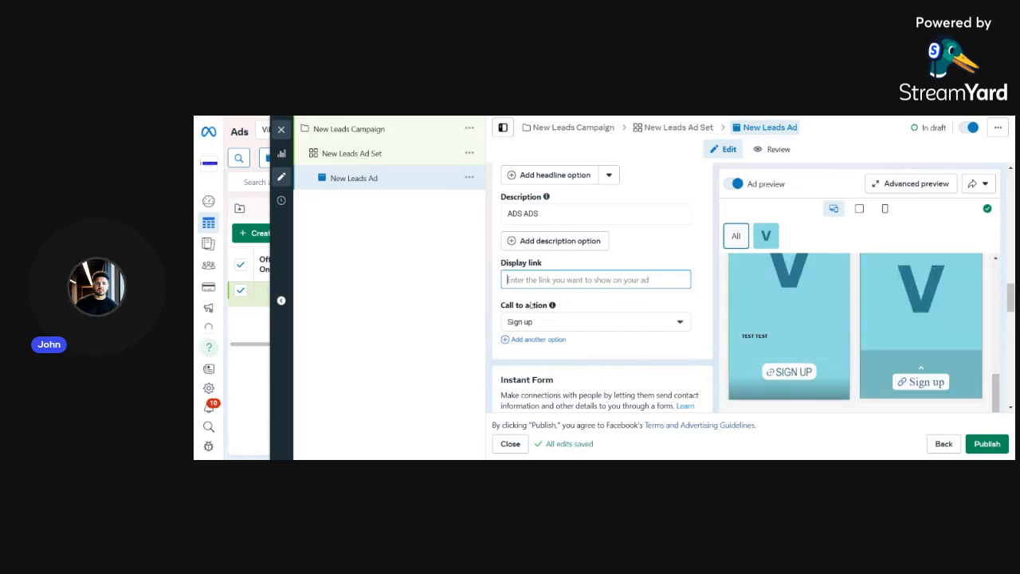
click(685, 322)
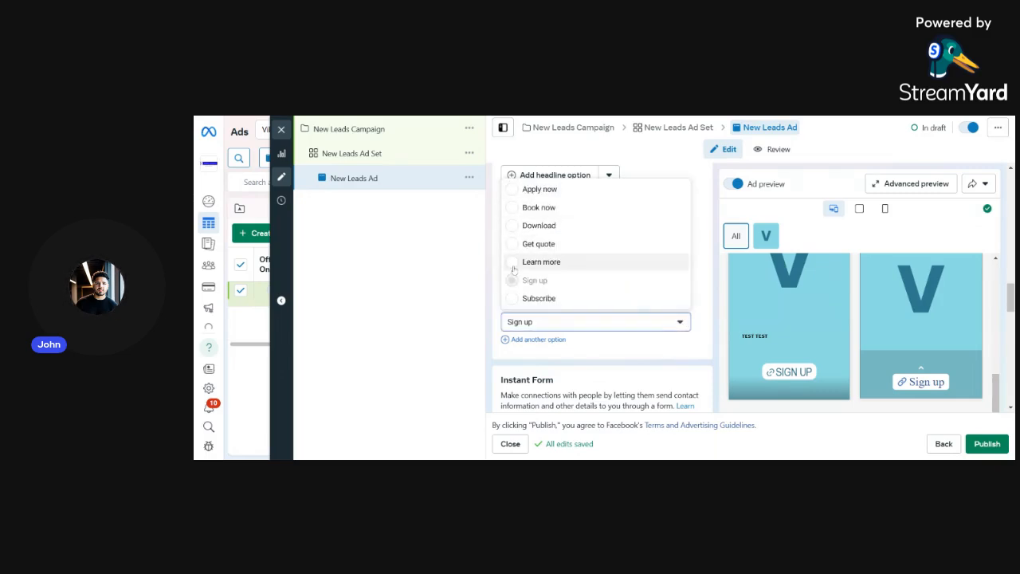
click(512, 209)
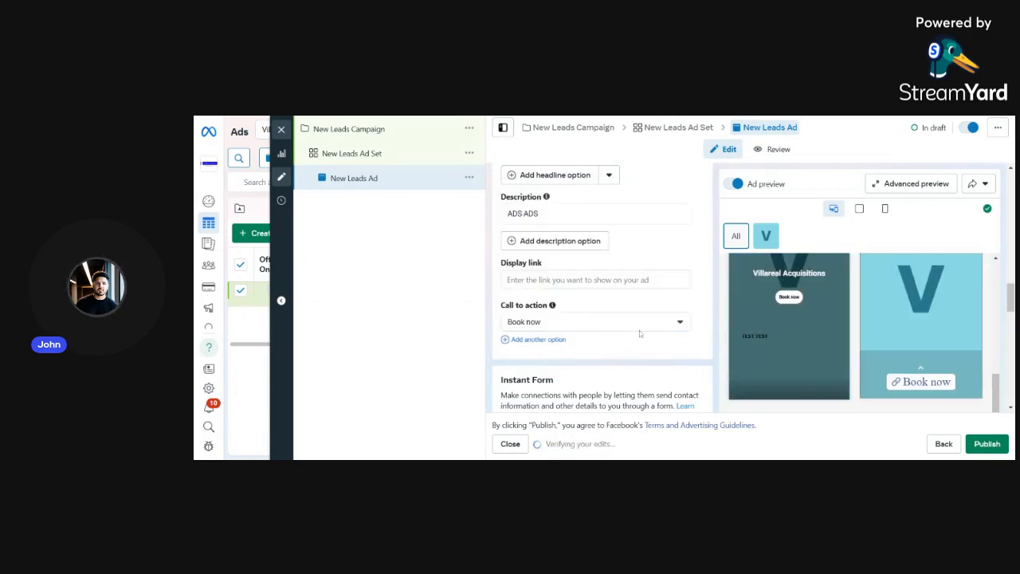
Step: Start creating a new unique instant form for the ad
scroll(589, 309, down, 1)
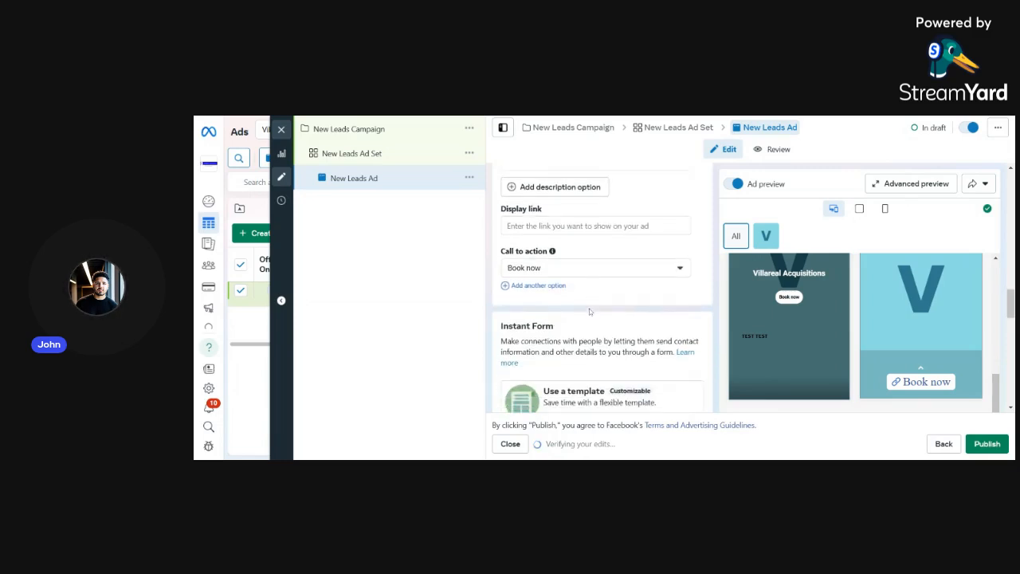
scroll(589, 308, down, 1)
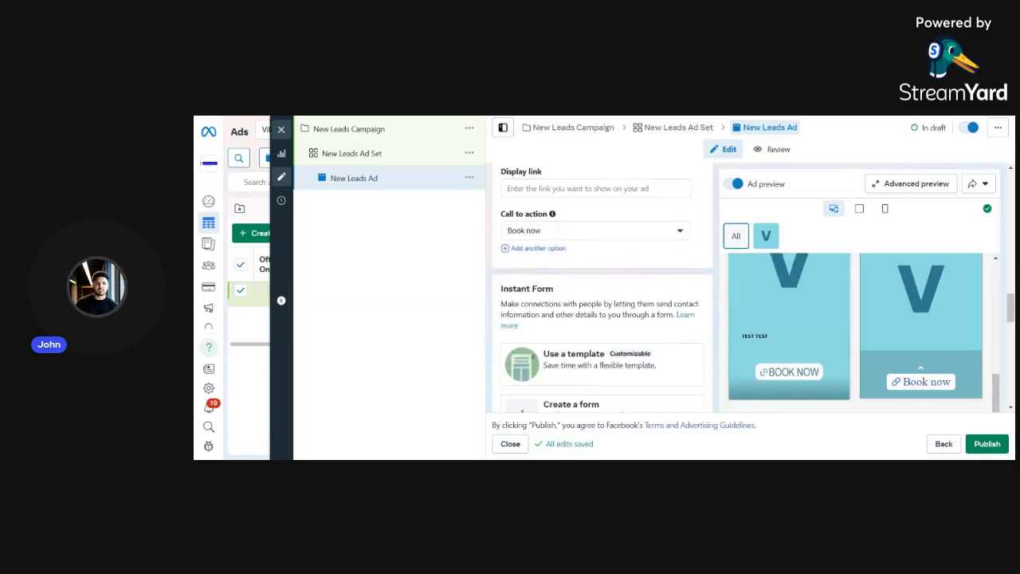
scroll(603, 288, down, 1)
scroll(588, 255, down, 1)
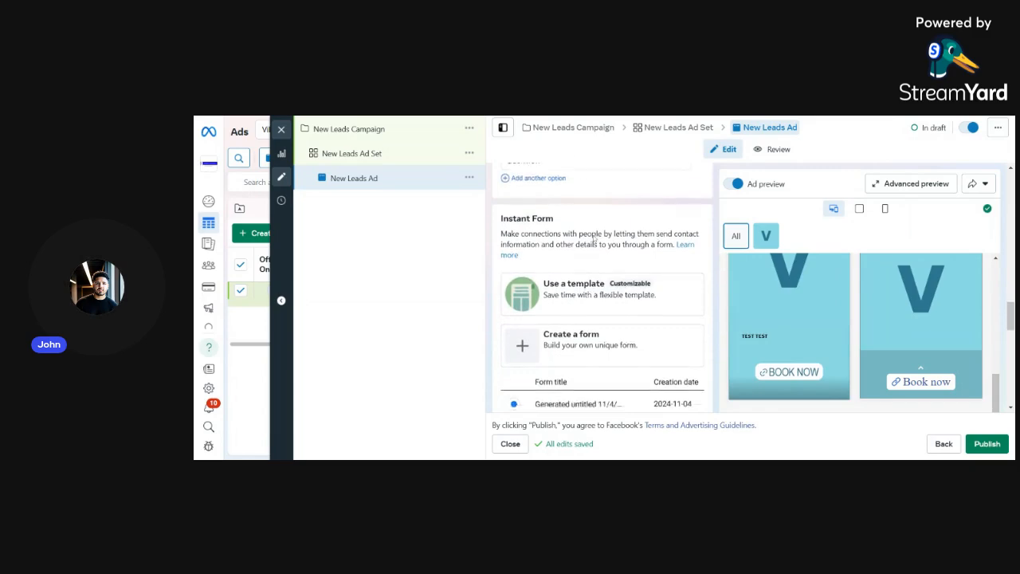
scroll(594, 238, down, 1)
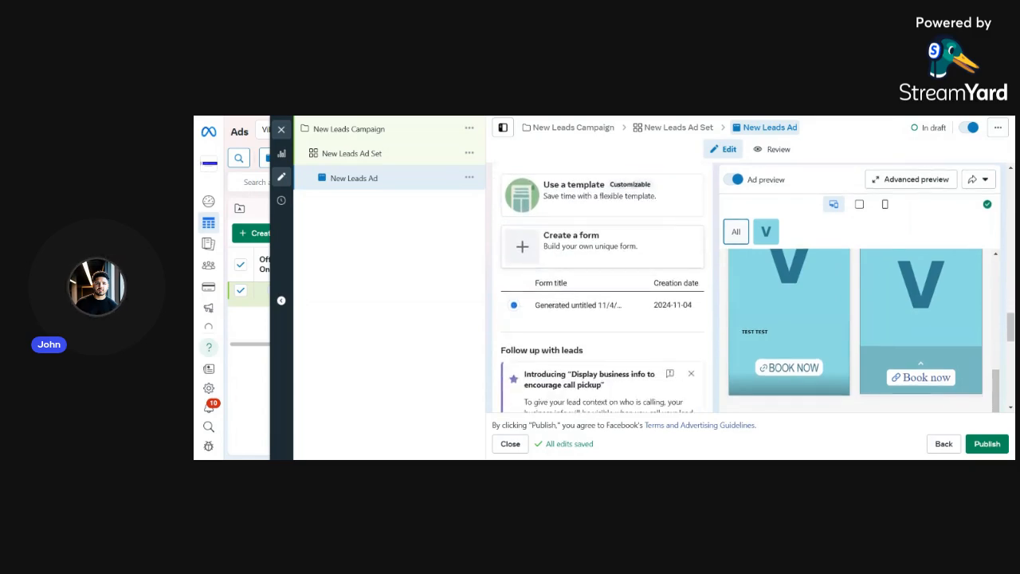
click(564, 239)
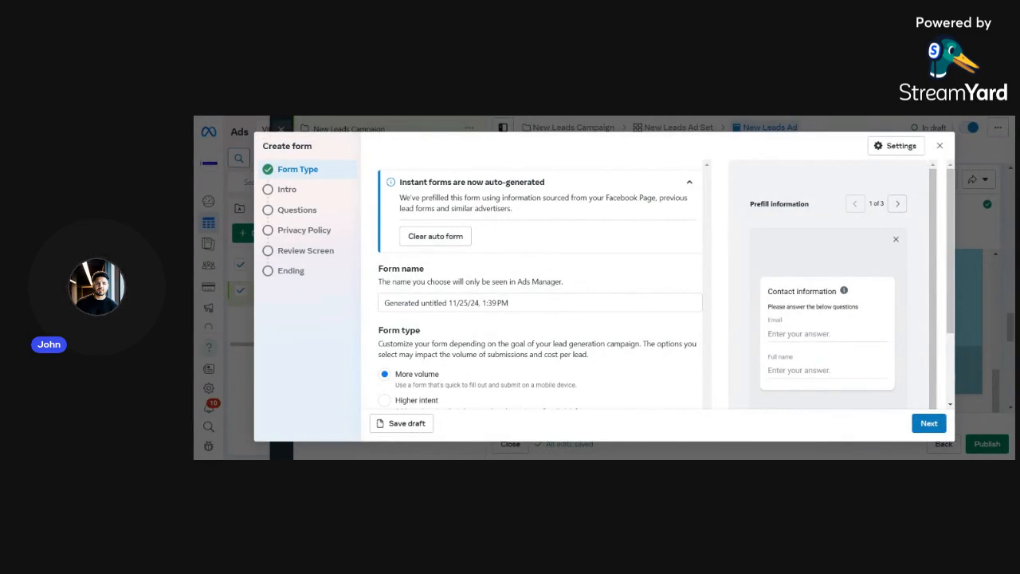
Step: Keep the More volume form type and proceed to the form's intro settings
scroll(510, 219, down, 1)
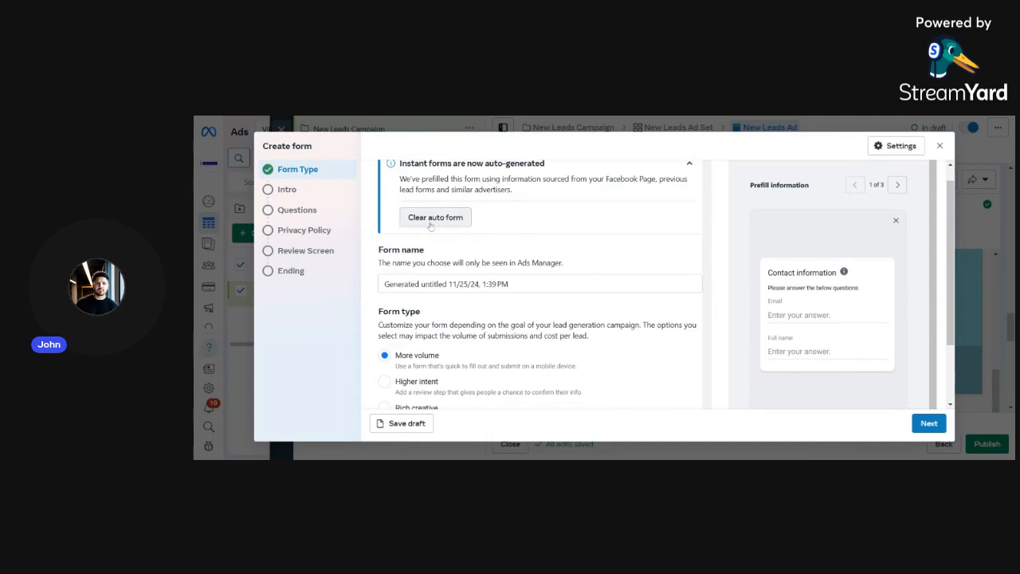
scroll(503, 255, down, 2)
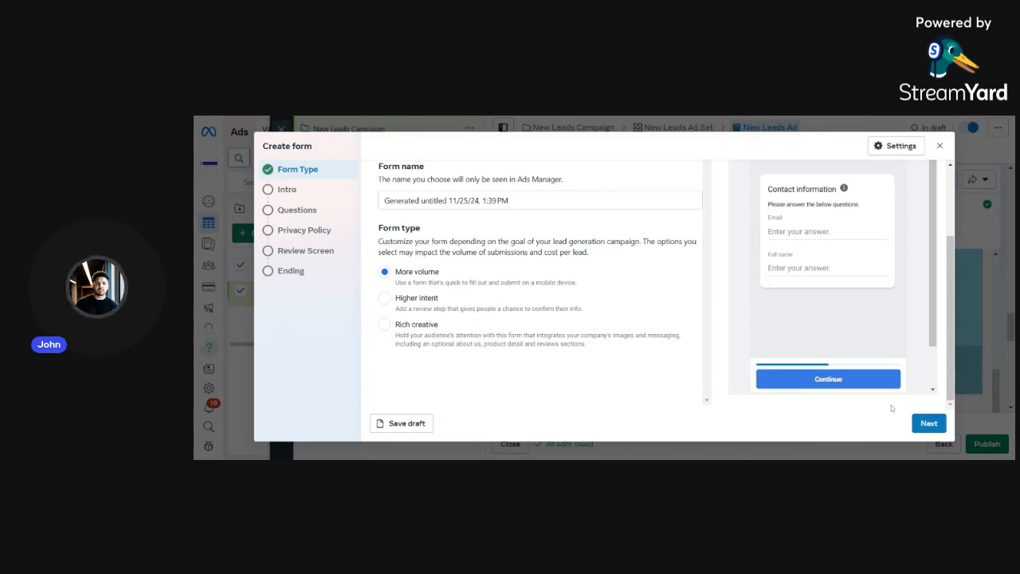
click(926, 423)
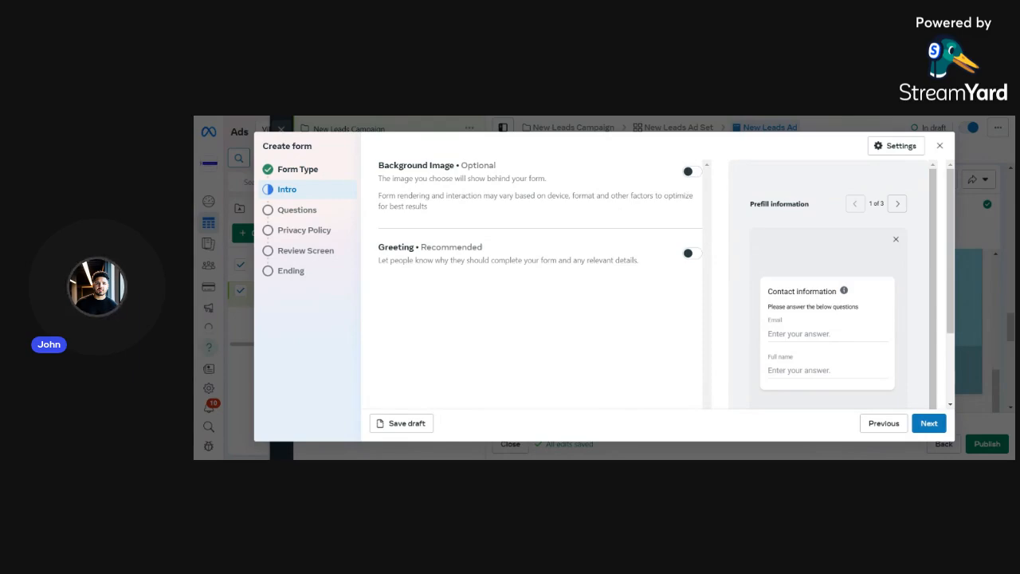
click(690, 253)
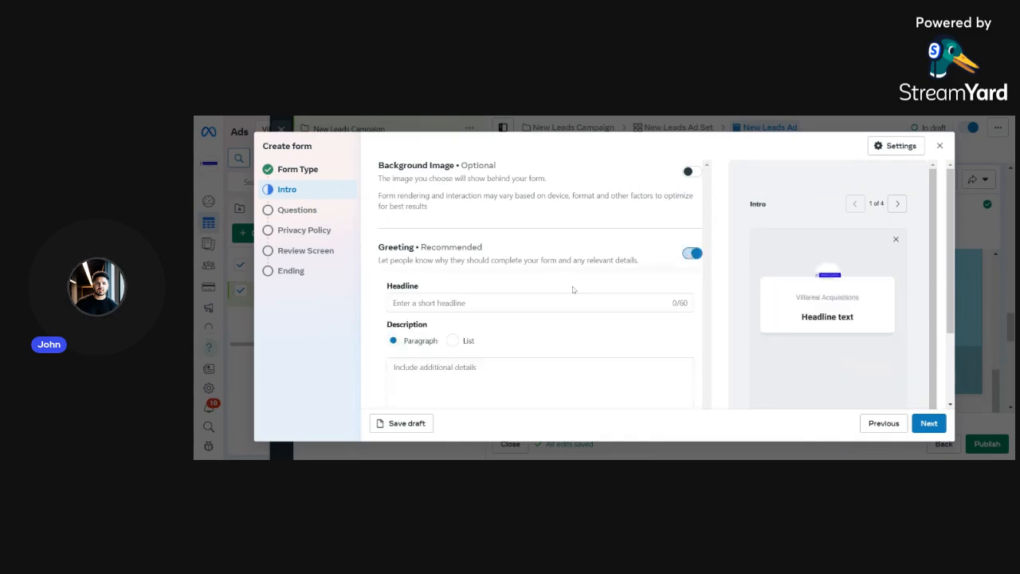
scroll(572, 286, down, 1)
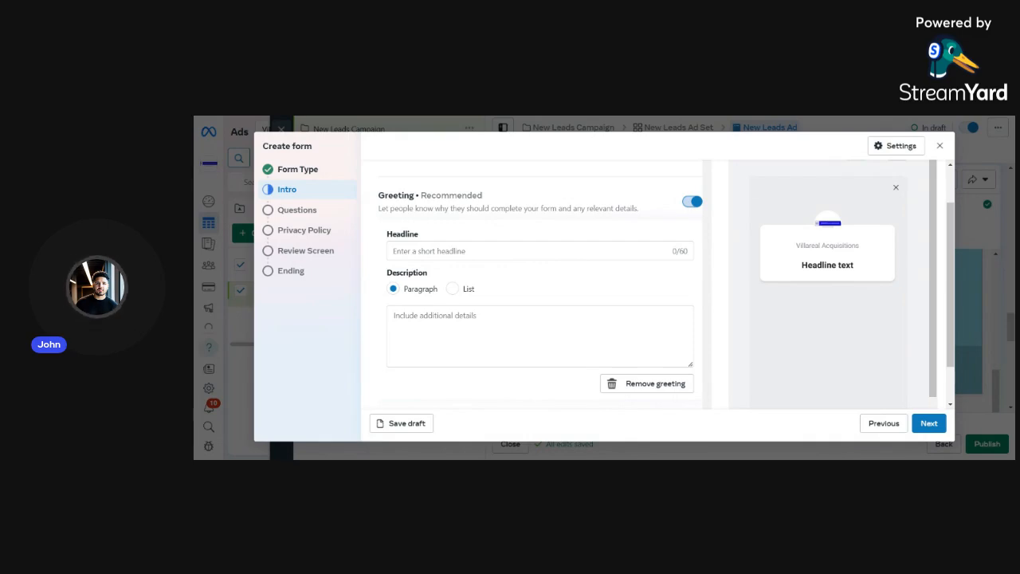
click(692, 205)
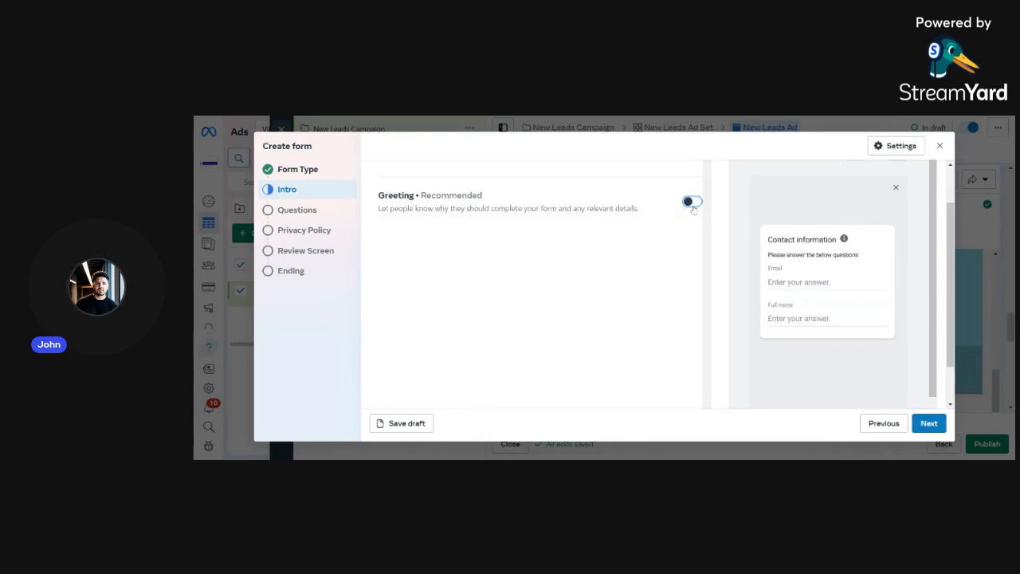
Step: Proceed to the form's questions and add a short answer question reading "What type of pain are dealing with?"
click(925, 423)
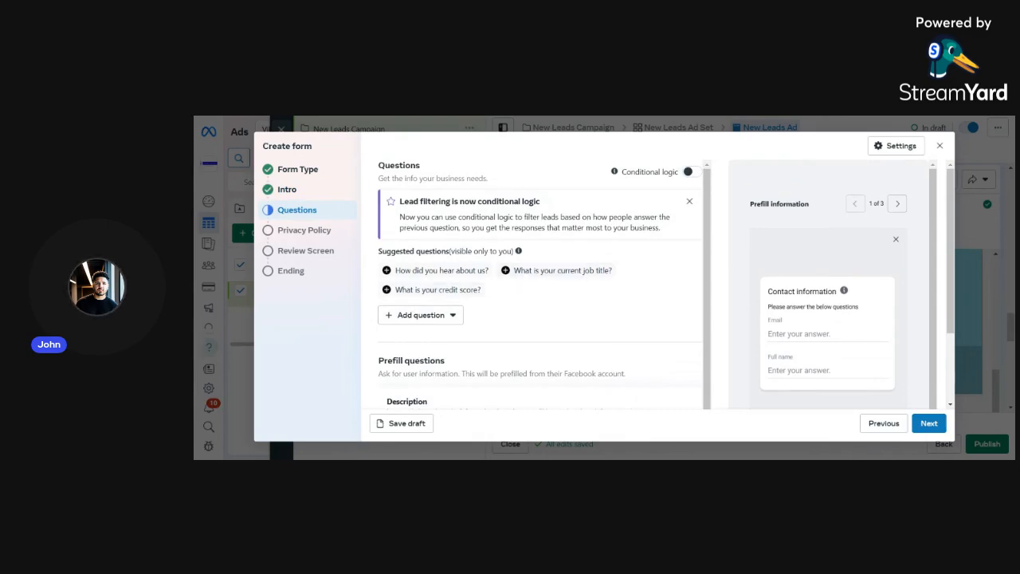
click(384, 319)
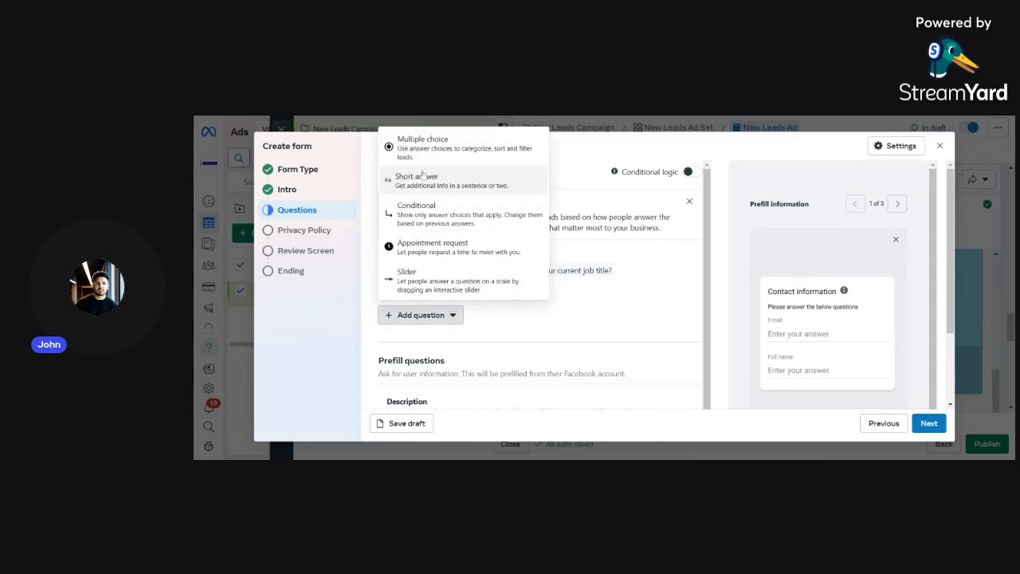
click(419, 181)
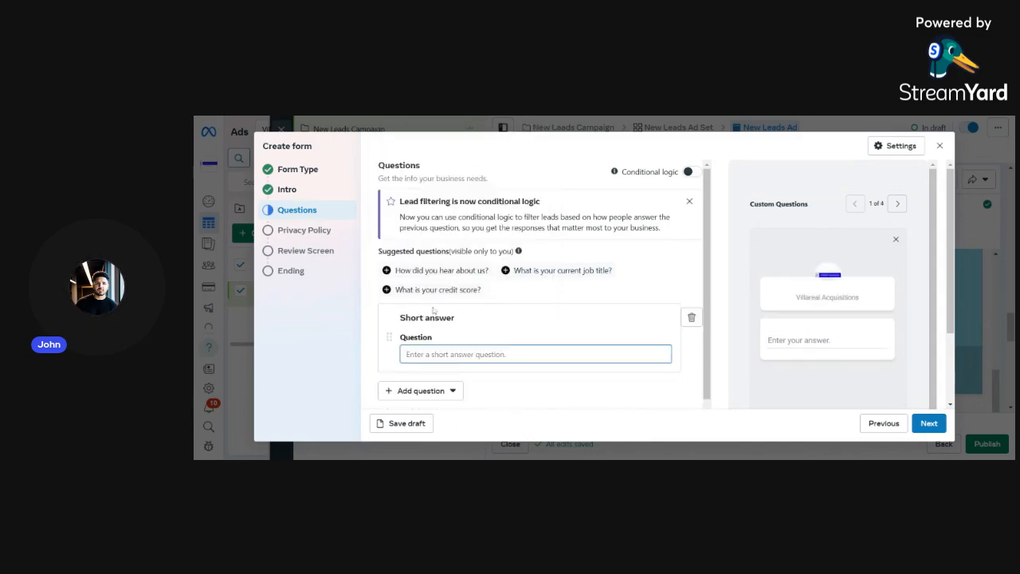
scroll(433, 311, down, 1)
text(Wh)
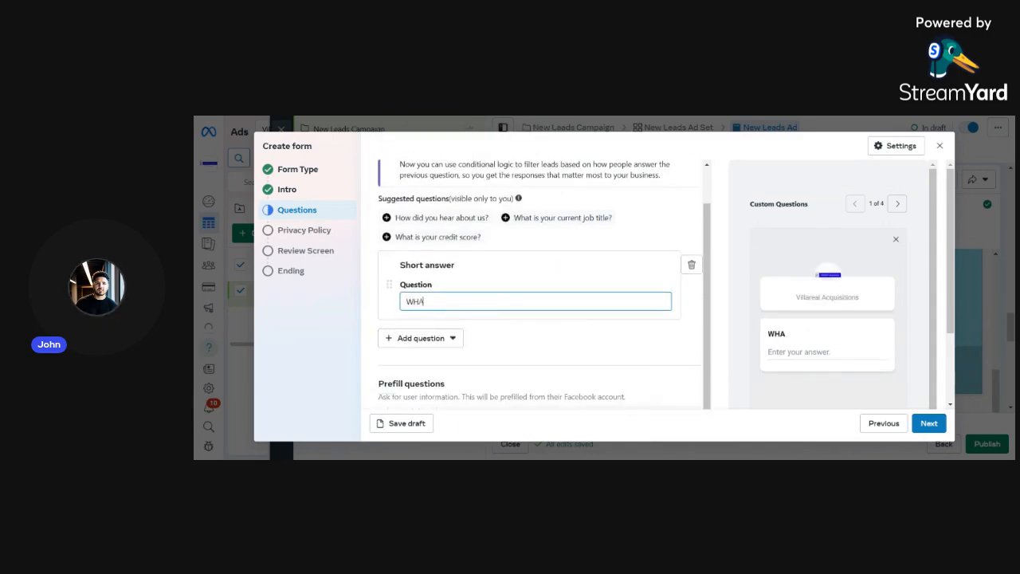
text(at type of)
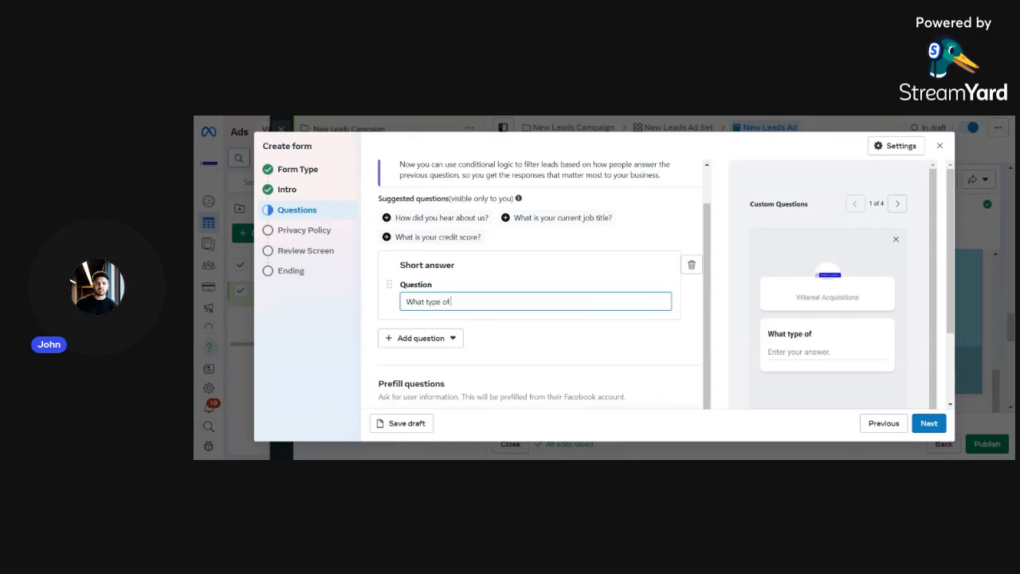
text( pain are dealing with)
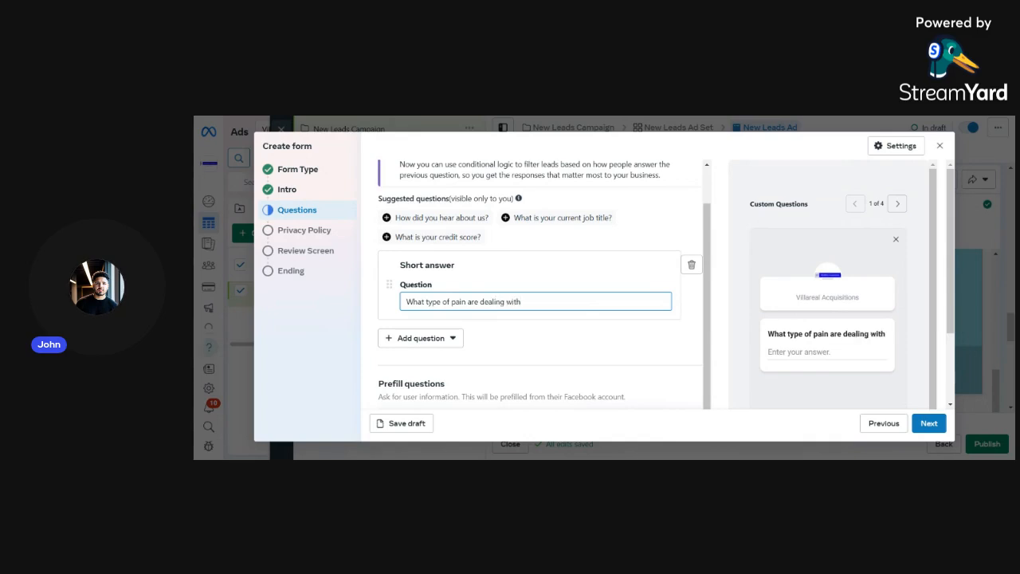
text(?)
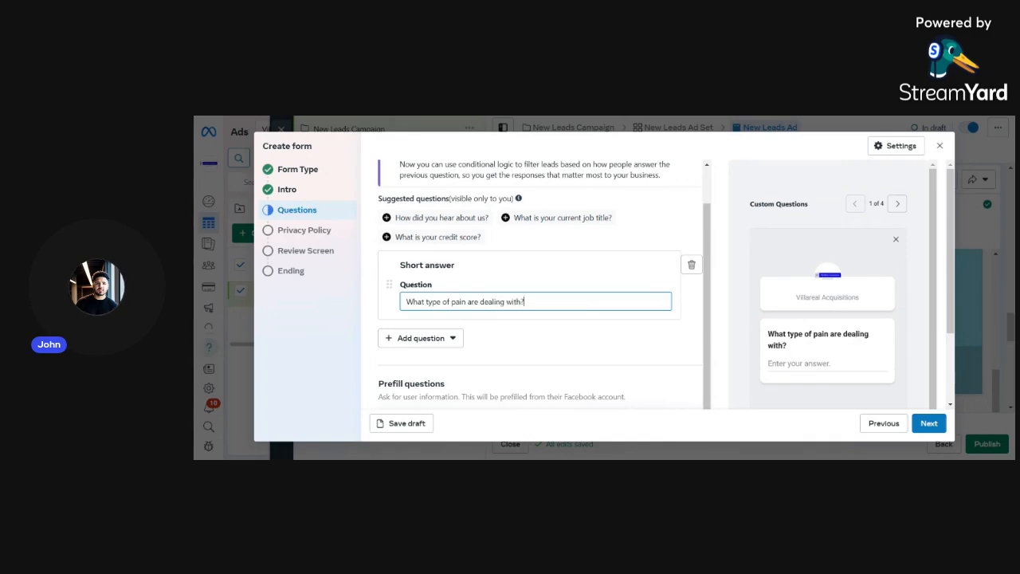
Step: Add a second short answer question reading "How long have you been dealing with that pain?"
click(388, 338)
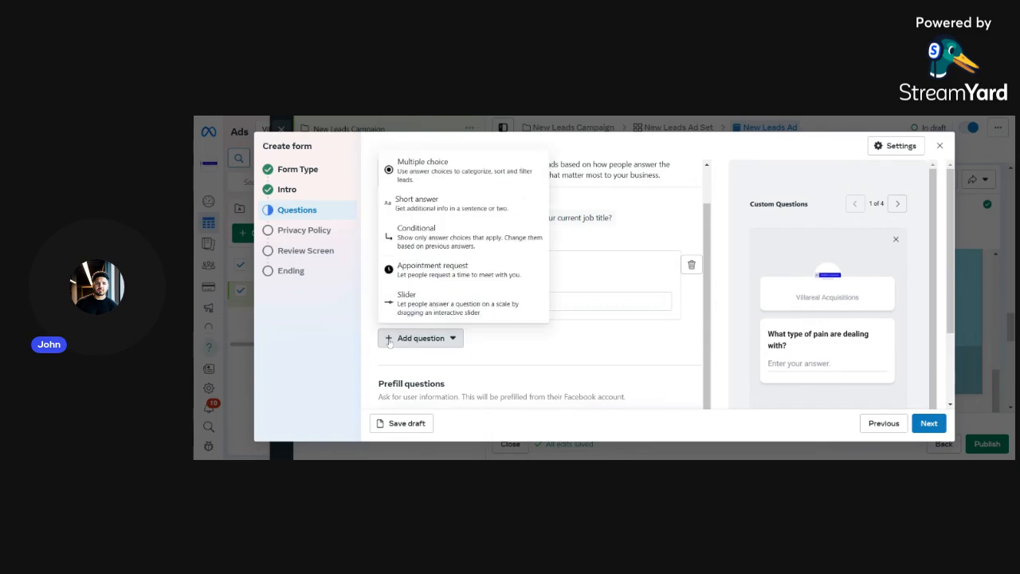
click(421, 201)
text(How)
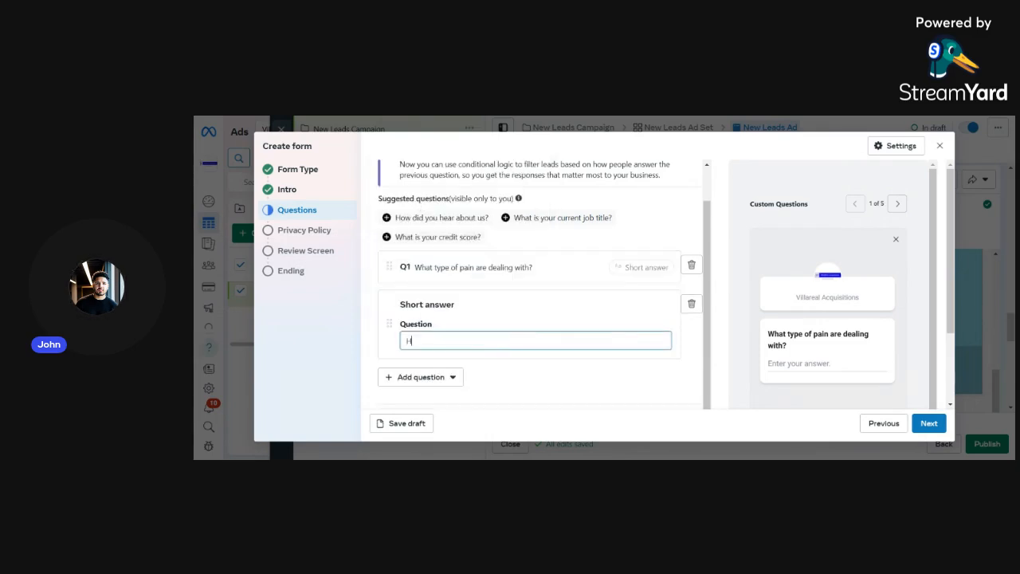
key(BackSpace)
key(BackSpace)
text(ow long )
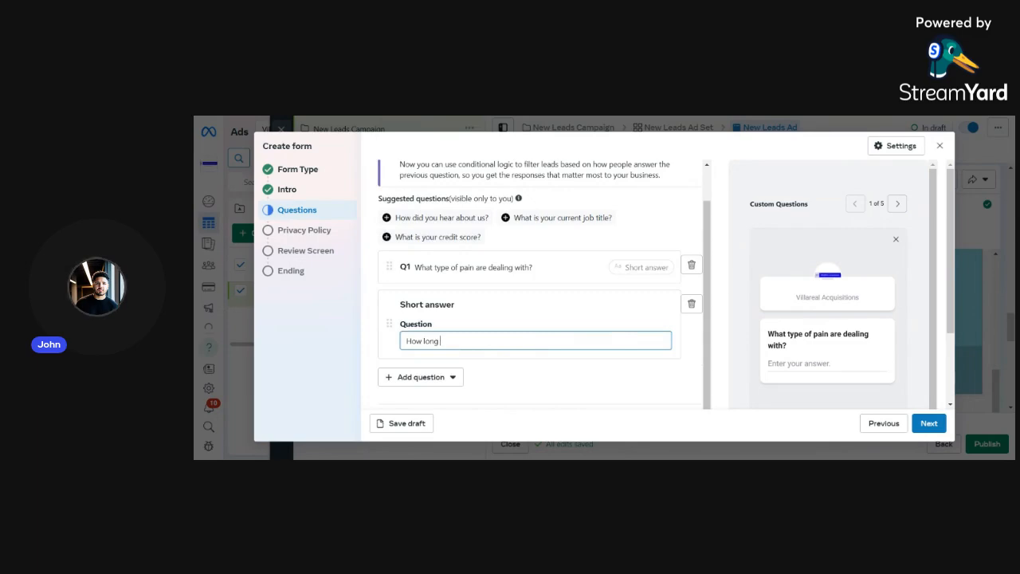
text(have you be)
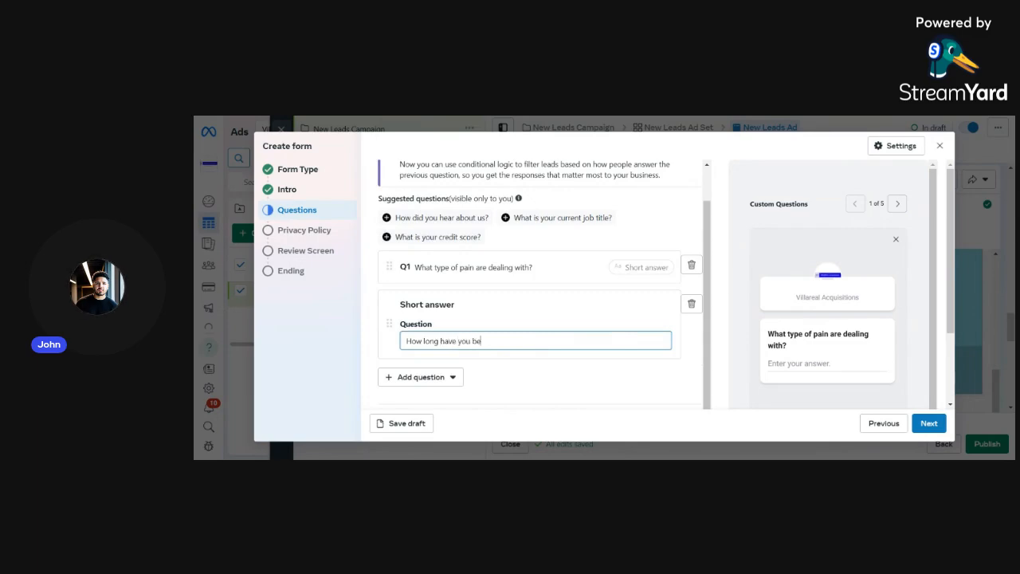
text(en dealing with that pain?)
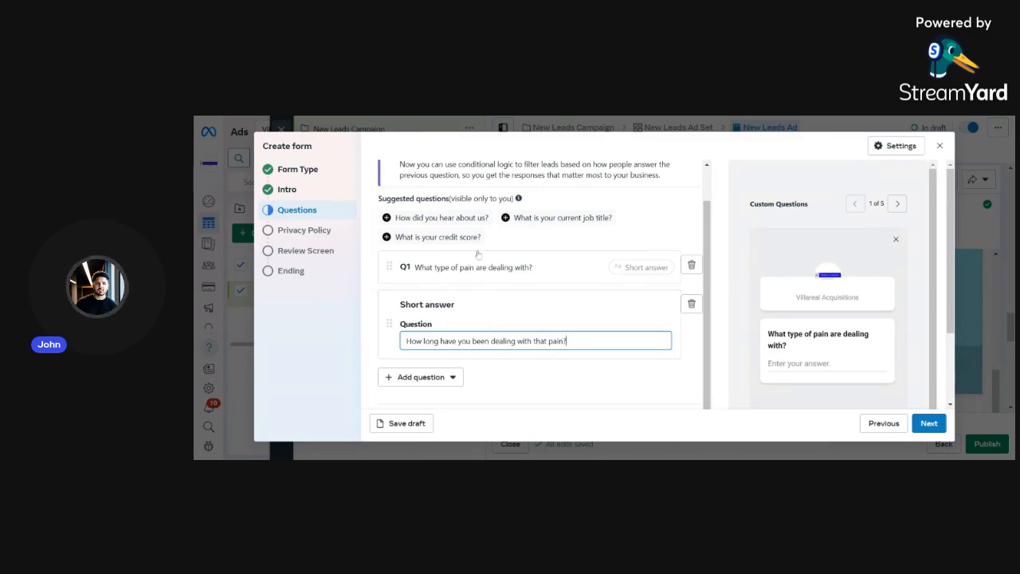
Step: Add the Phone number contact field to the form's prefill questions
scroll(479, 253, down, 2)
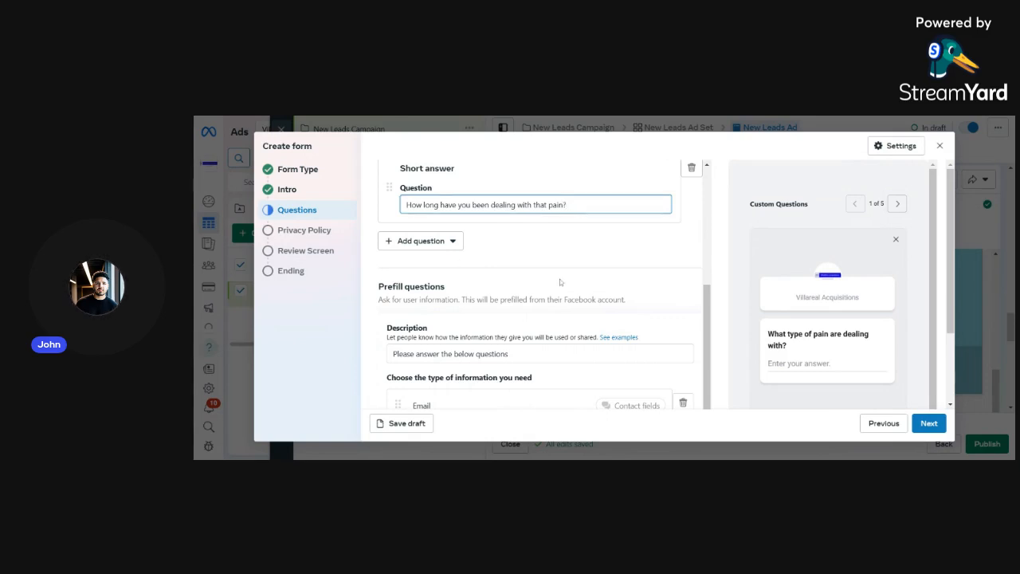
scroll(462, 261, up, 2)
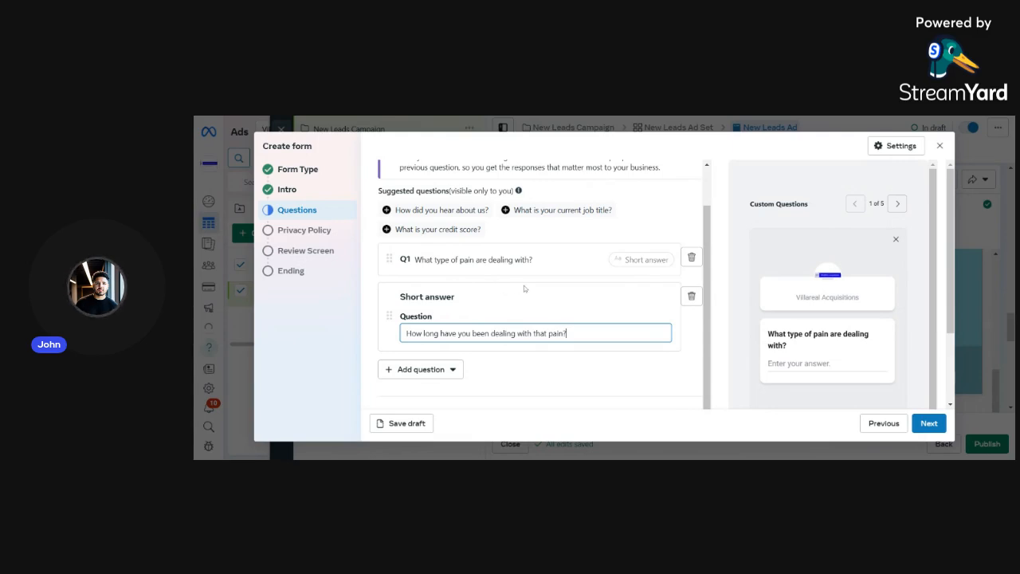
scroll(524, 289, down, 2)
scroll(565, 285, down, 2)
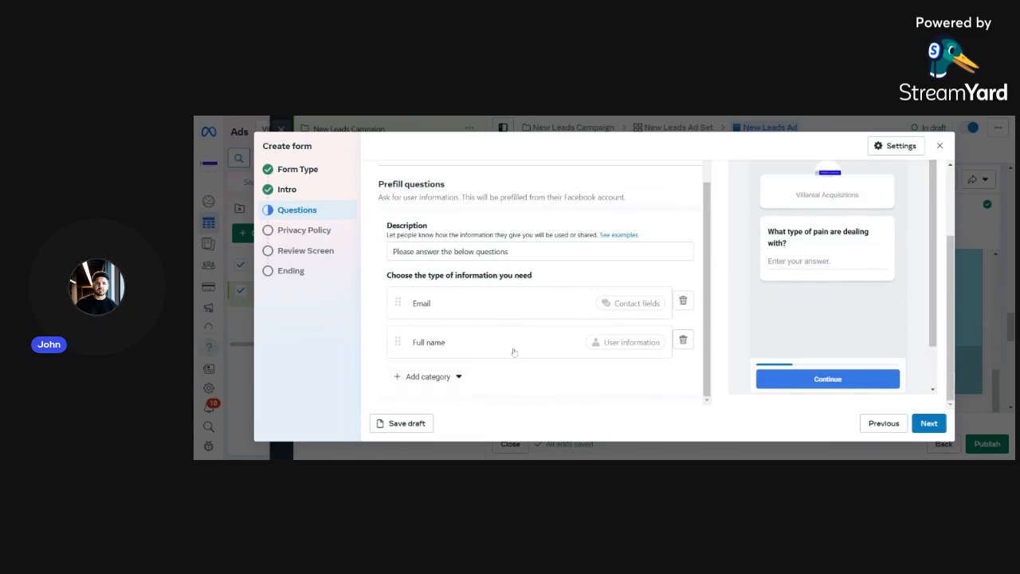
click(401, 378)
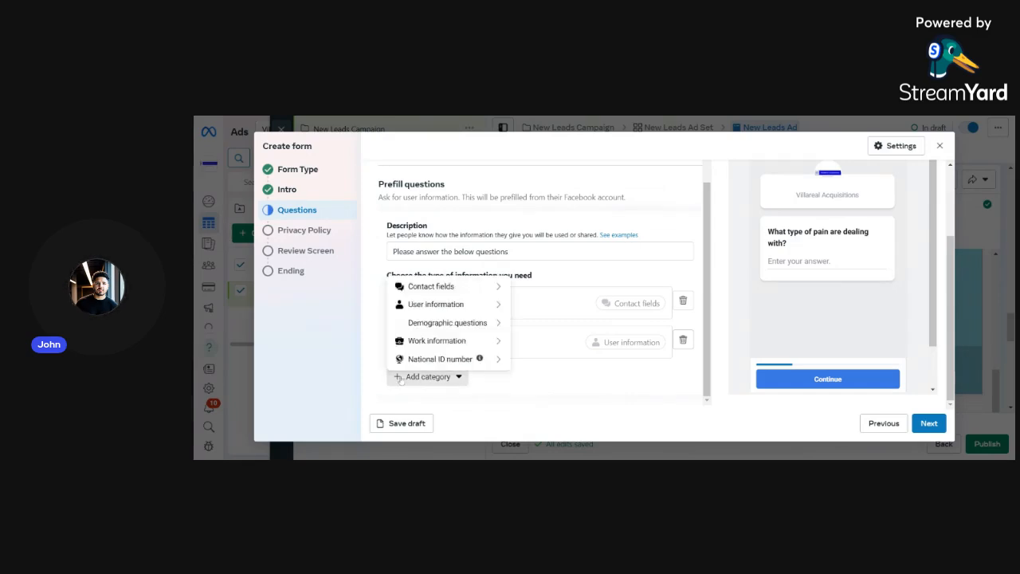
mouse_move(447, 288)
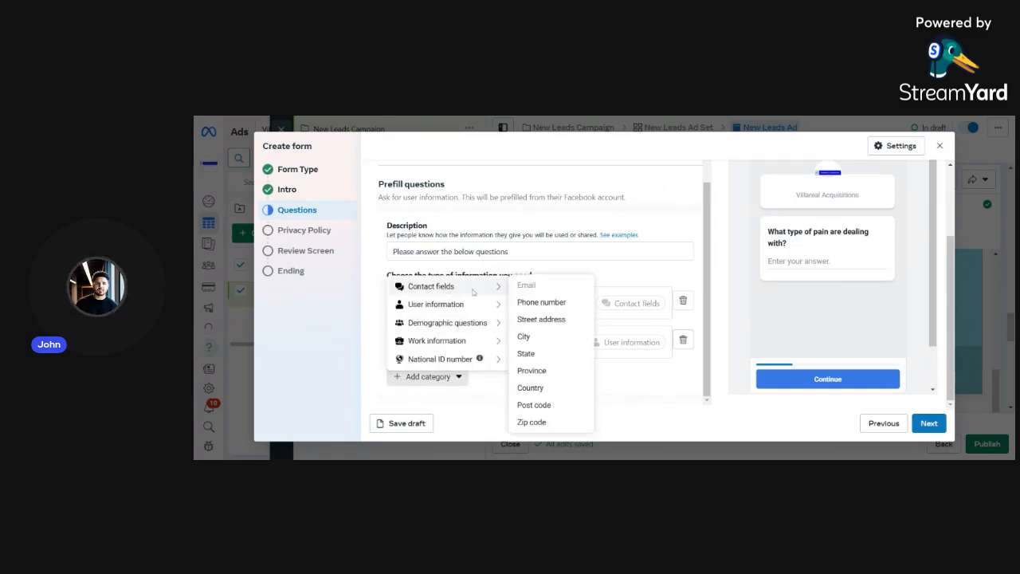
click(535, 303)
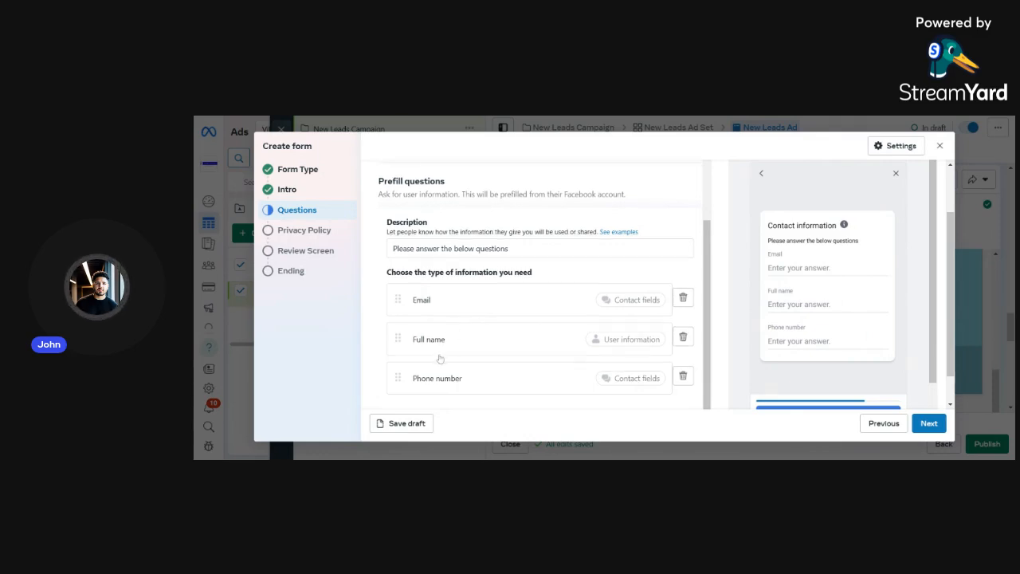
scroll(470, 326, up, 3)
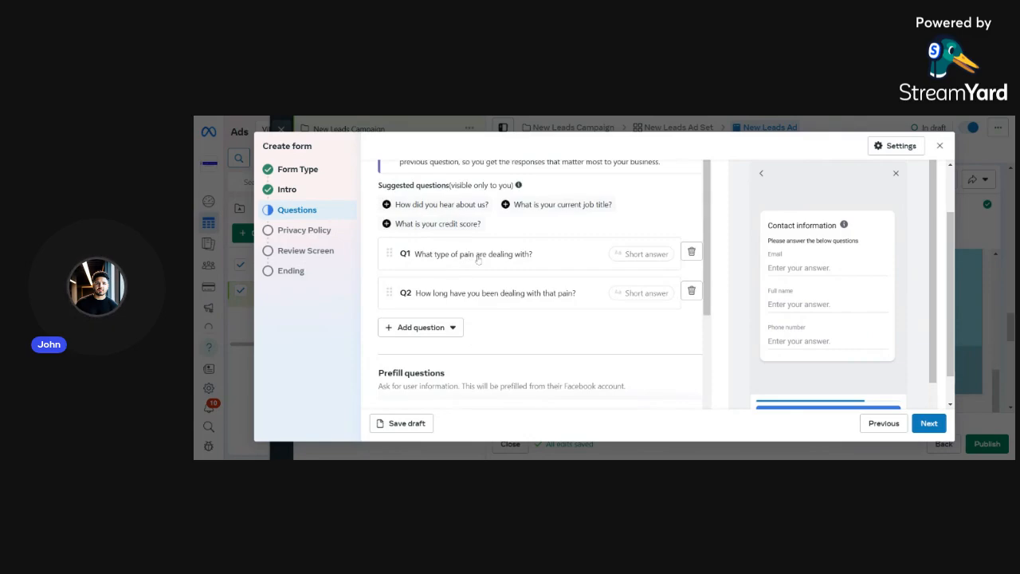
scroll(562, 296, down, 2)
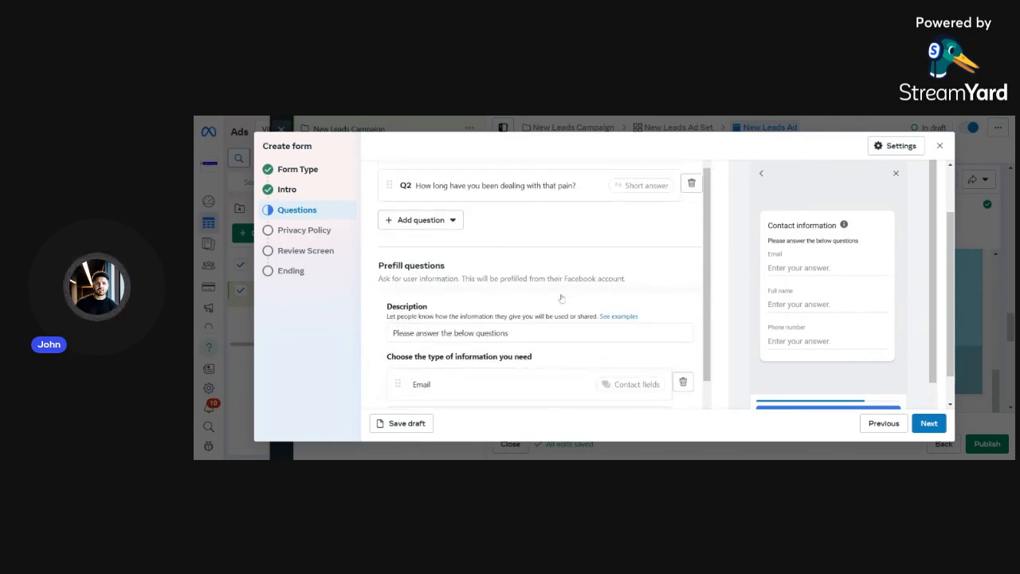
scroll(494, 326, down, 2)
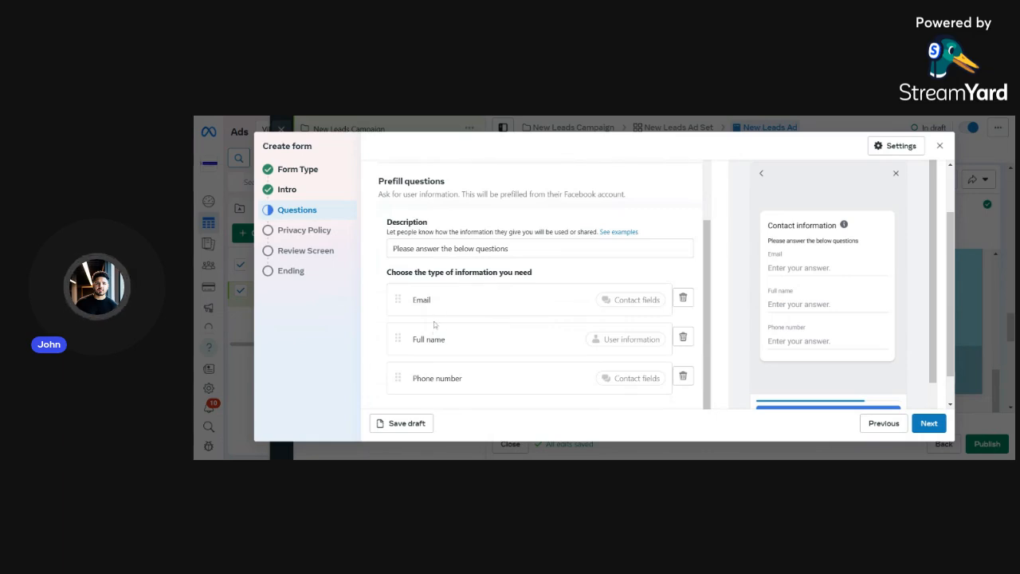
Step: Proceed from the form's questions to its privacy policy and clear the existing policy link
scroll(458, 333, up, 1)
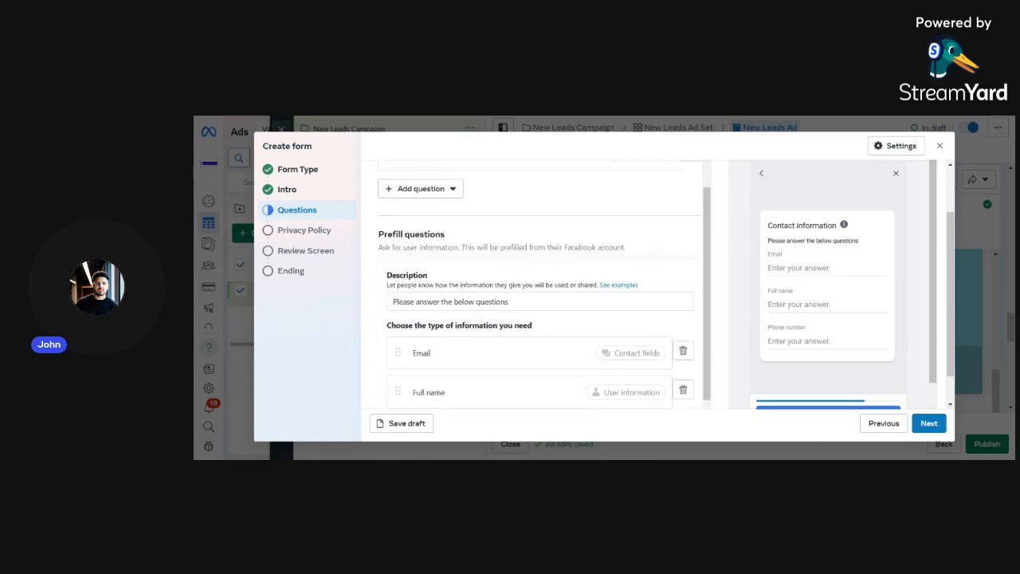
scroll(544, 286, down, 1)
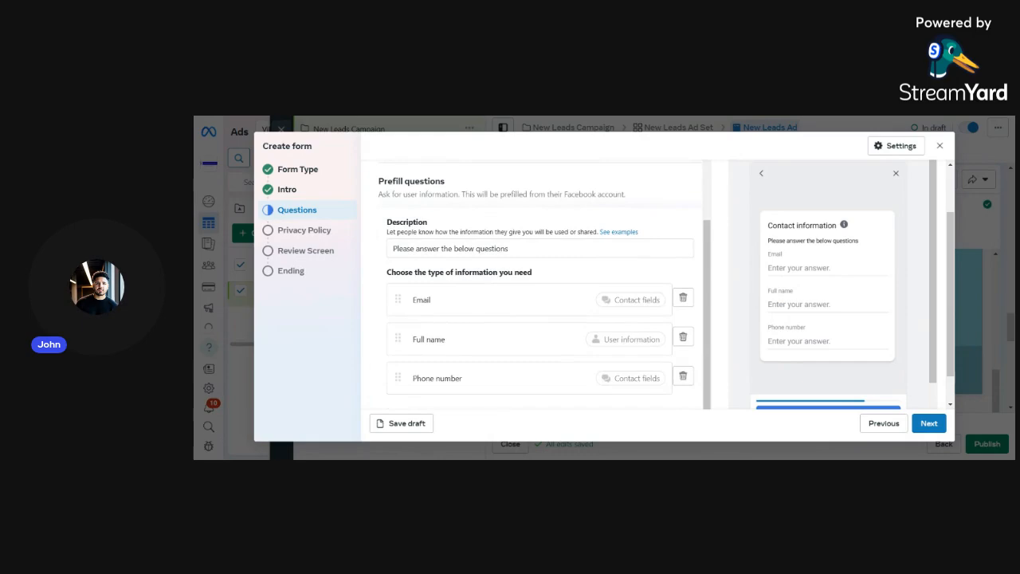
click(928, 425)
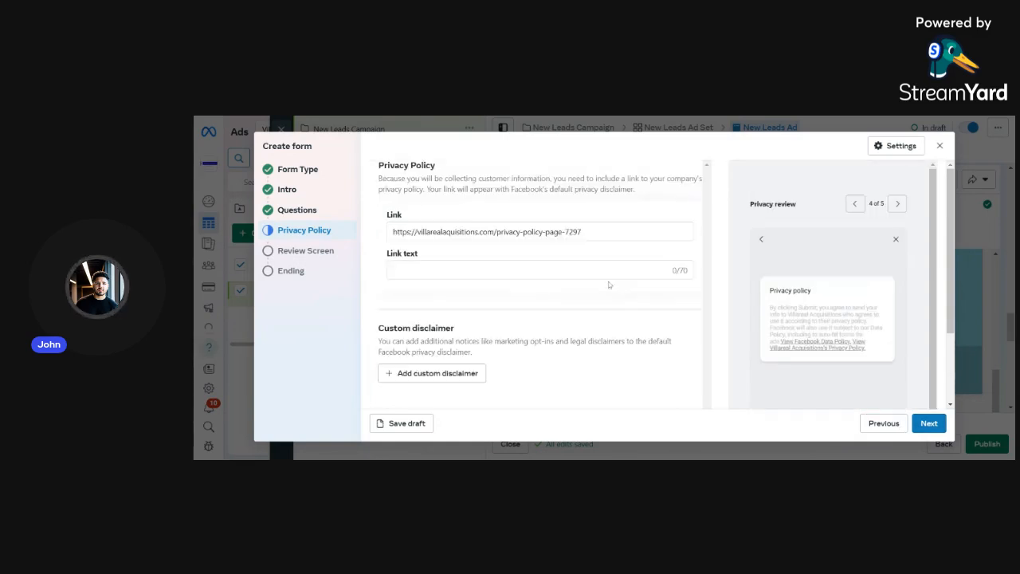
click(593, 232)
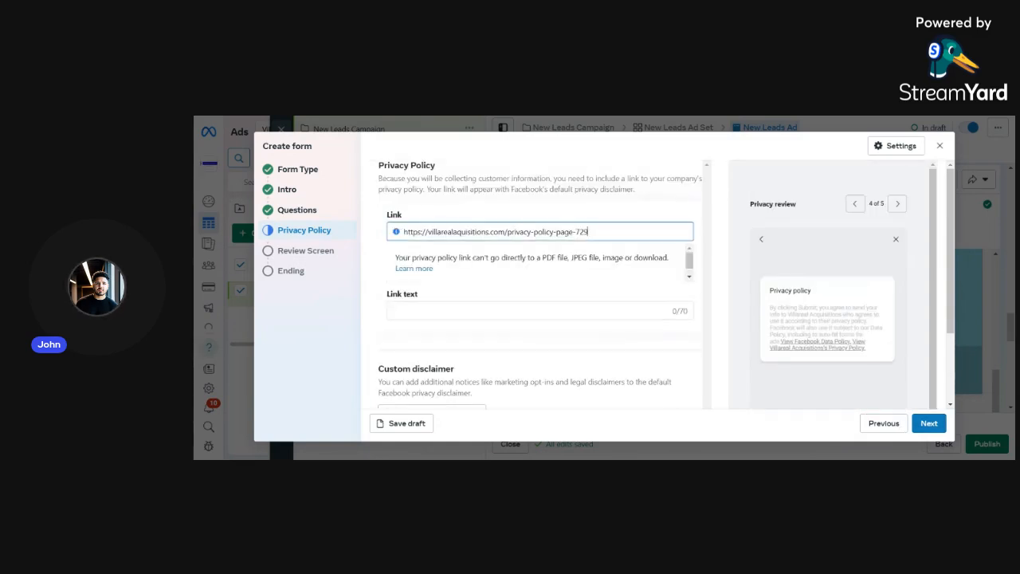
key(BackSpace)
key(BackSpace)
key(BackSpace)
key(BackSpace)
key(BackSpace)
key(BackSpace)
key(BackSpace)
key(BackSpace)
key(BackSpace)
key(BackSpace)
key(BackSpace)
key(BackSpace)
key(BackSpace)
key(BackSpace)
key(BackSpace)
key(BackSpace)
key(BackSpace)
key(BackSpace)
key(BackSpace)
key(BackSpace)
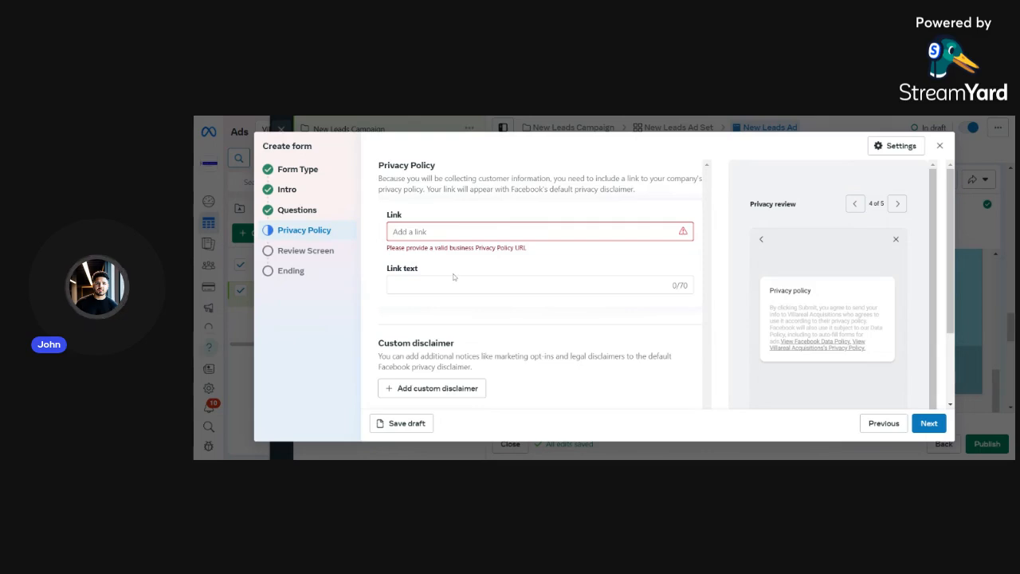
Step: Move on to the review screen, then return to the privacy policy and set its link to jane.com
scroll(454, 277, down, 1)
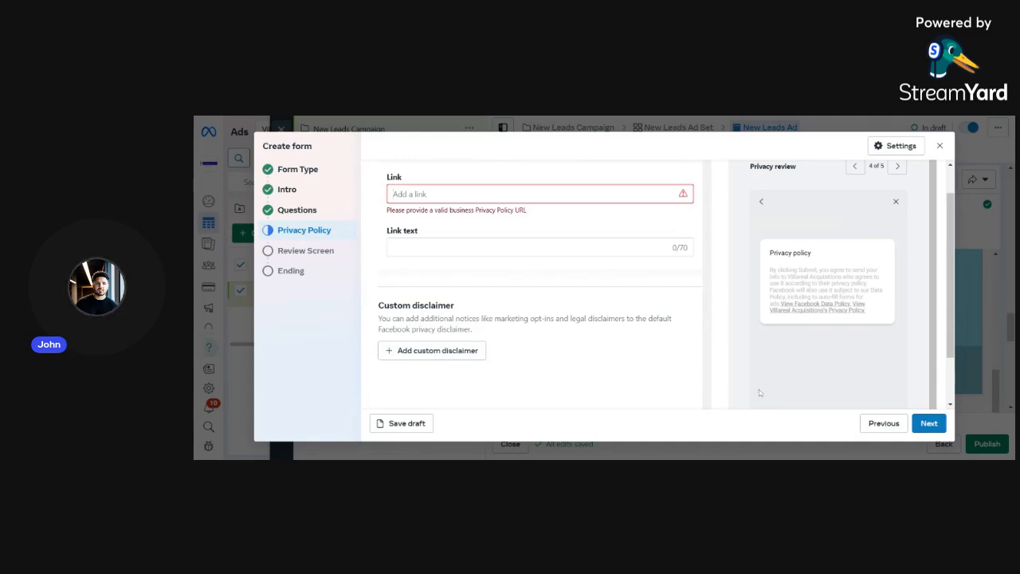
click(927, 424)
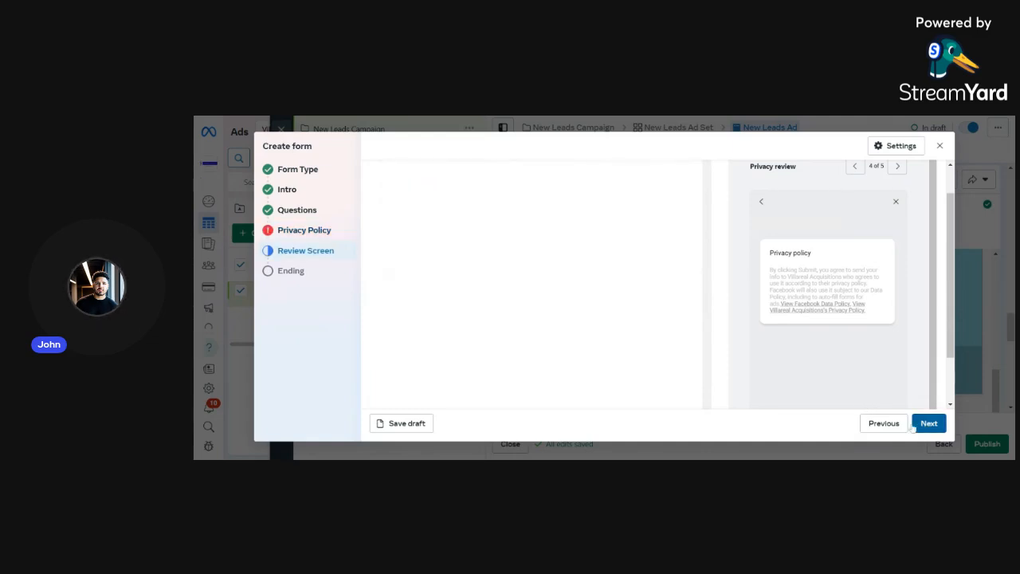
click(301, 228)
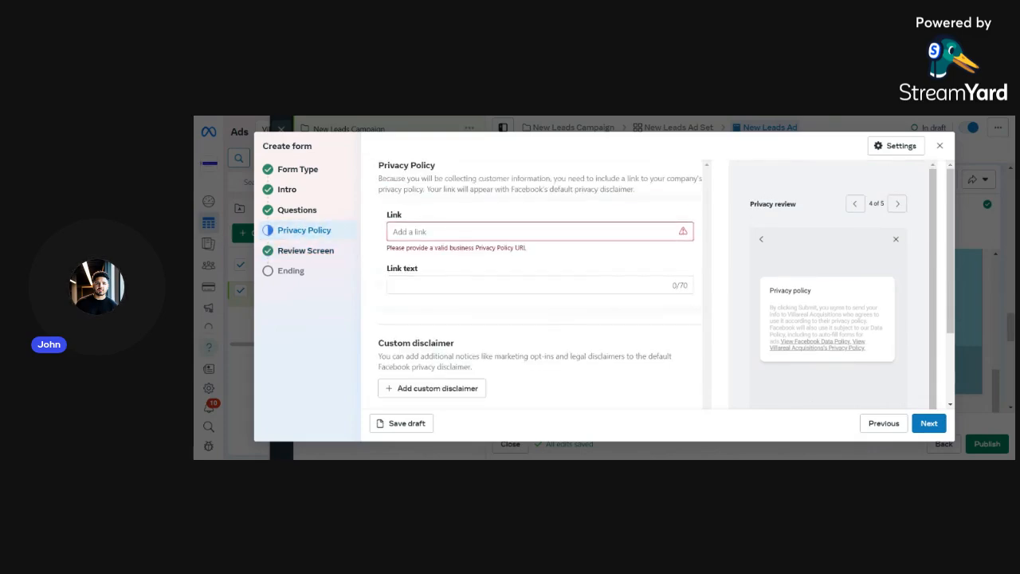
text(/)
text(ane.com)
scroll(544, 280, down, 3)
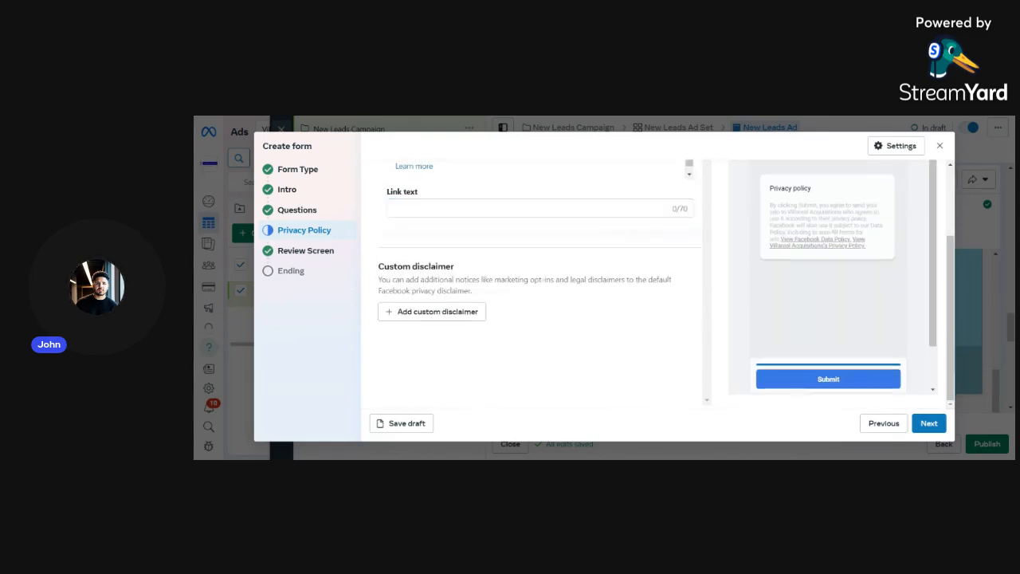
scroll(453, 217, down, 1)
scroll(451, 219, up, 3)
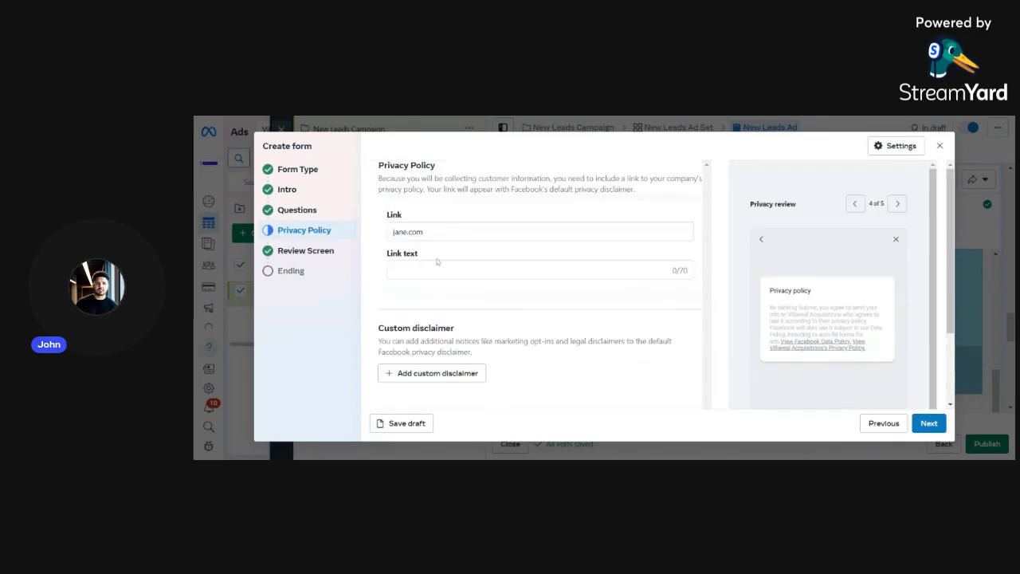
Step: Set the privacy policy's link text to "Privacy Policy"
click(452, 271)
text(PRo)
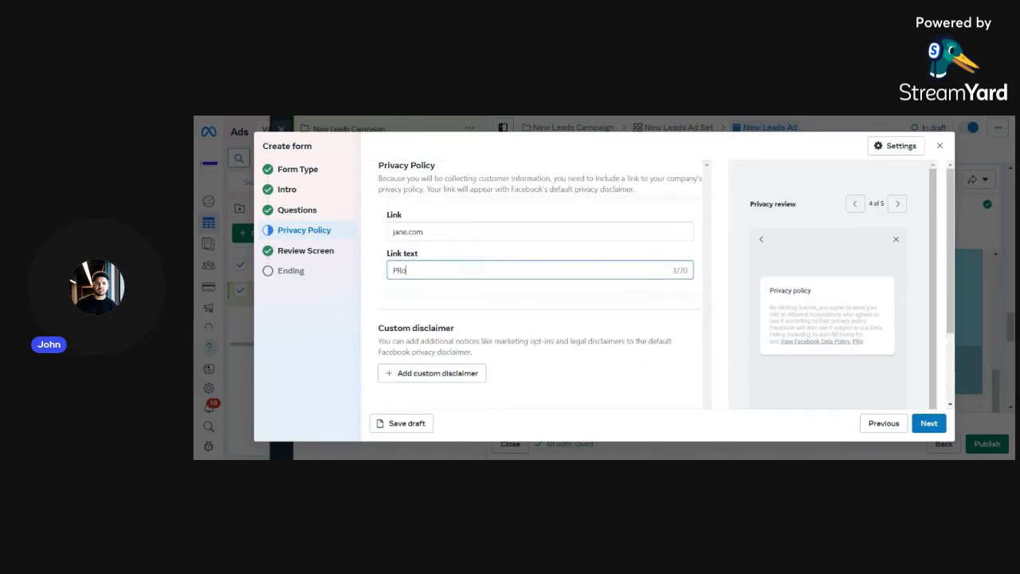
text(ro)
key(BackSpace)
key(BackSpace)
key(BackSpace)
text(ivacy Policy)
scroll(406, 285, down, 3)
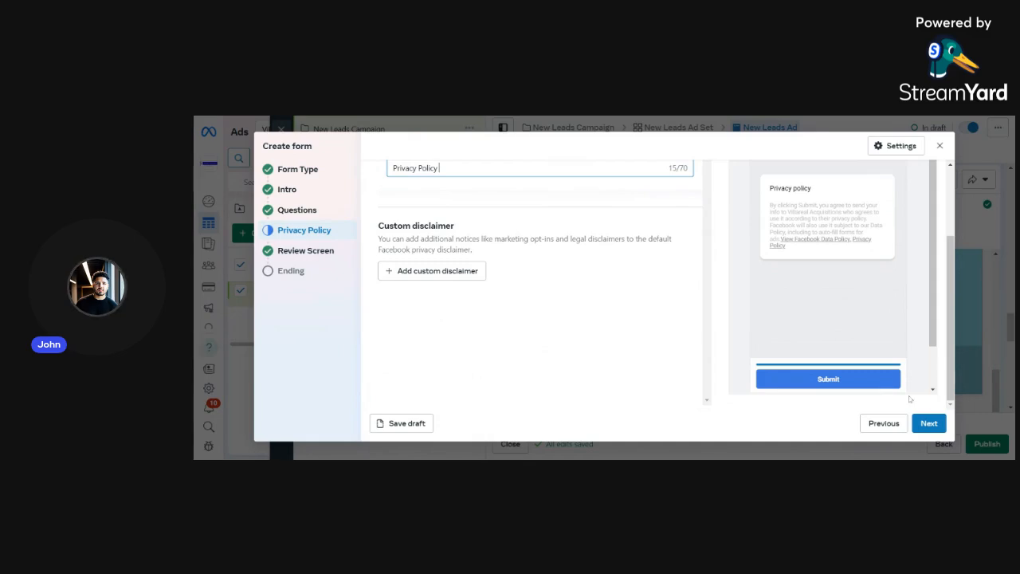
Step: Proceed past the form's review screen to its ending settings, leaving the review screen as it is
click(915, 424)
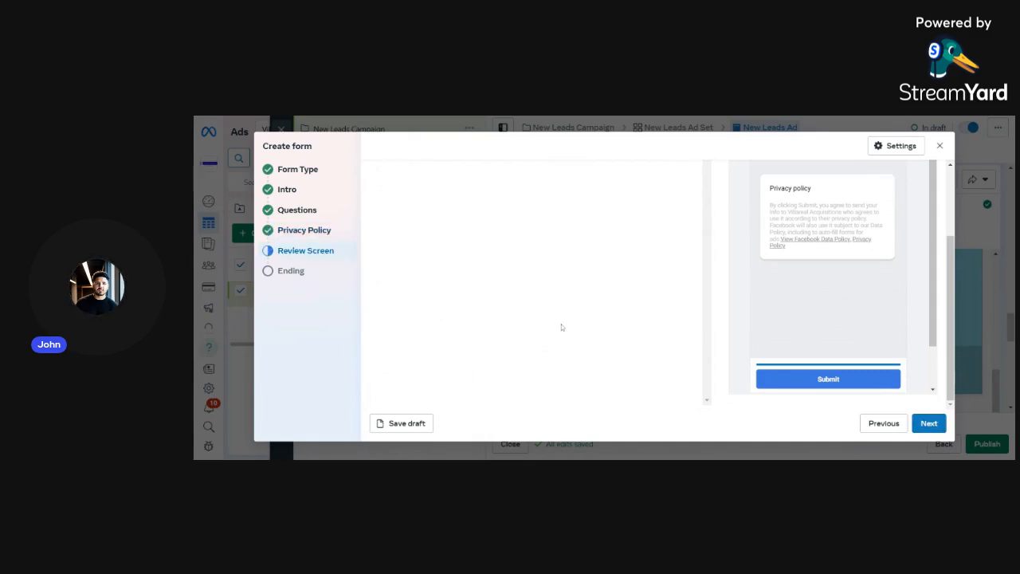
scroll(672, 333, down, 3)
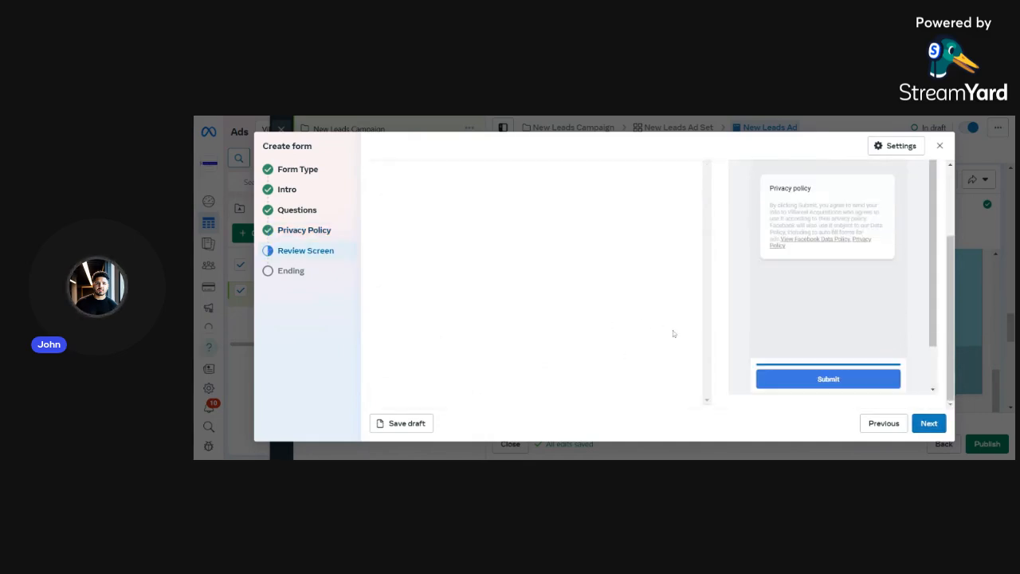
click(929, 420)
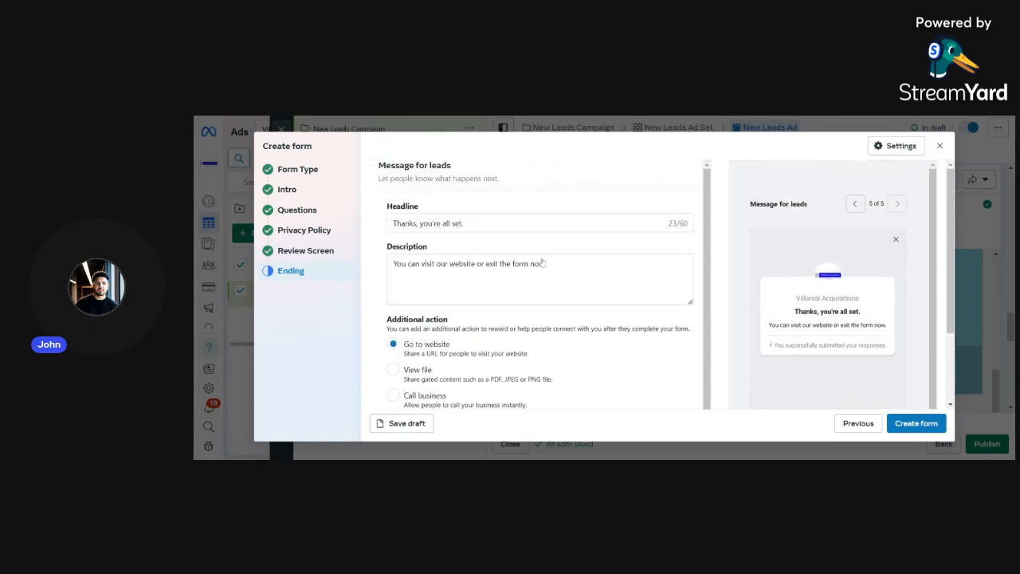
Step: Replace the ending message's headline with "Please Book your appointment now to lock in your offer!"
click(478, 223)
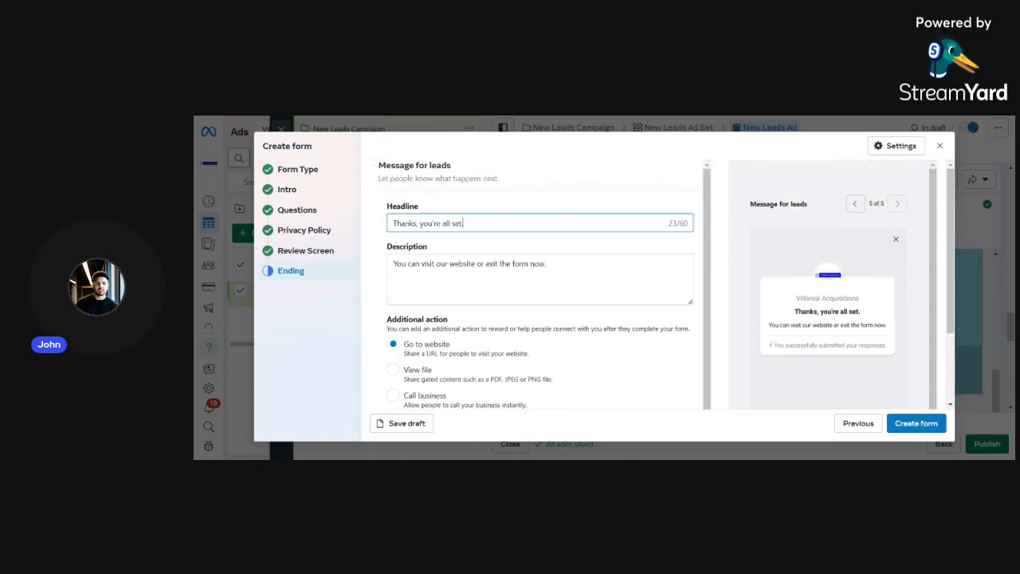
key(BackSpace)
key(BackSpace)
key(BackSpace)
key(BackSpace)
key(BackSpace)
key(BackSpace)
key(BackSpace)
key(BackSpace)
key(BackSpace)
key(BackSpace)
key(BackSpace)
key(BackSpace)
key(BackSpace)
key(BackSpace)
key(BackSpace)
key(BackSpace)
key(BackSpace)
key(BackSpace)
key(BackSpace)
key(BackSpace)
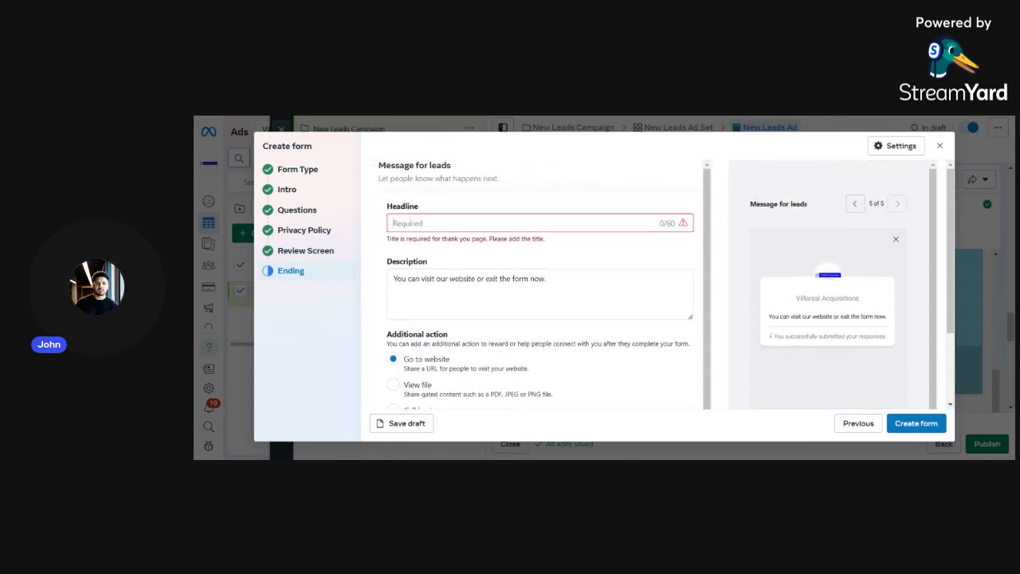
text(Pl)
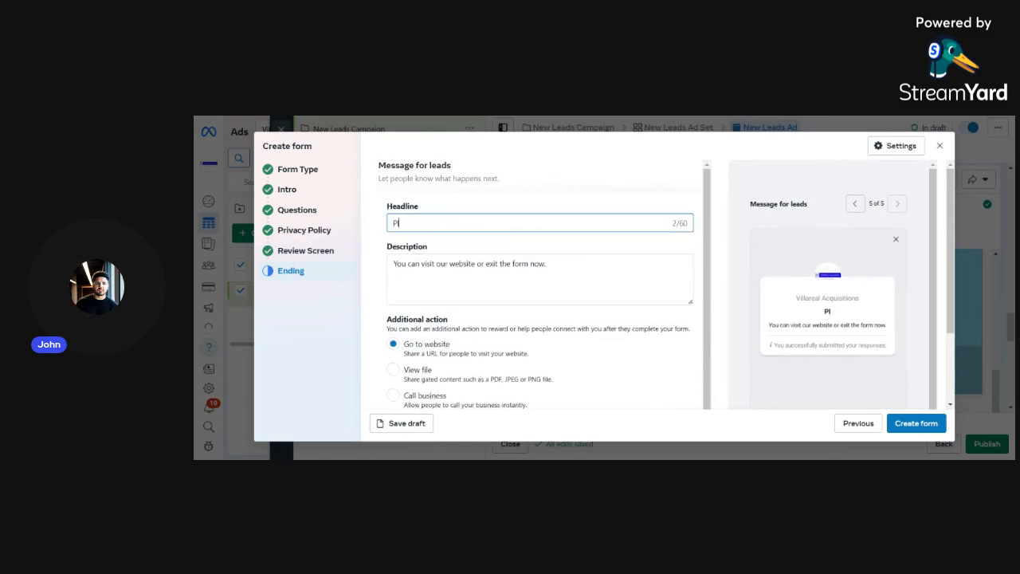
text(s)
key(BackSpace)
text(ease Book )
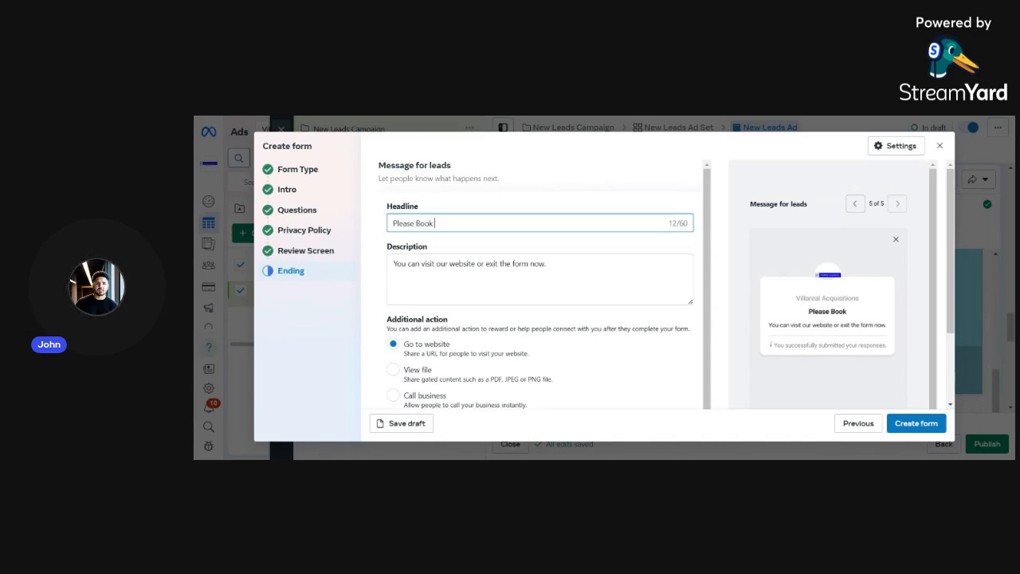
text(your a)
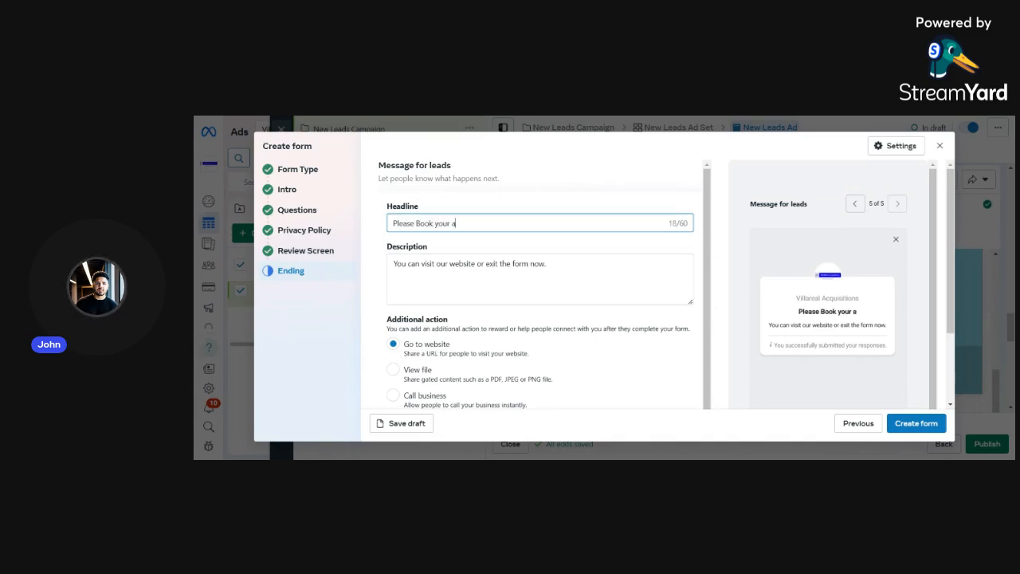
text(ppointe)
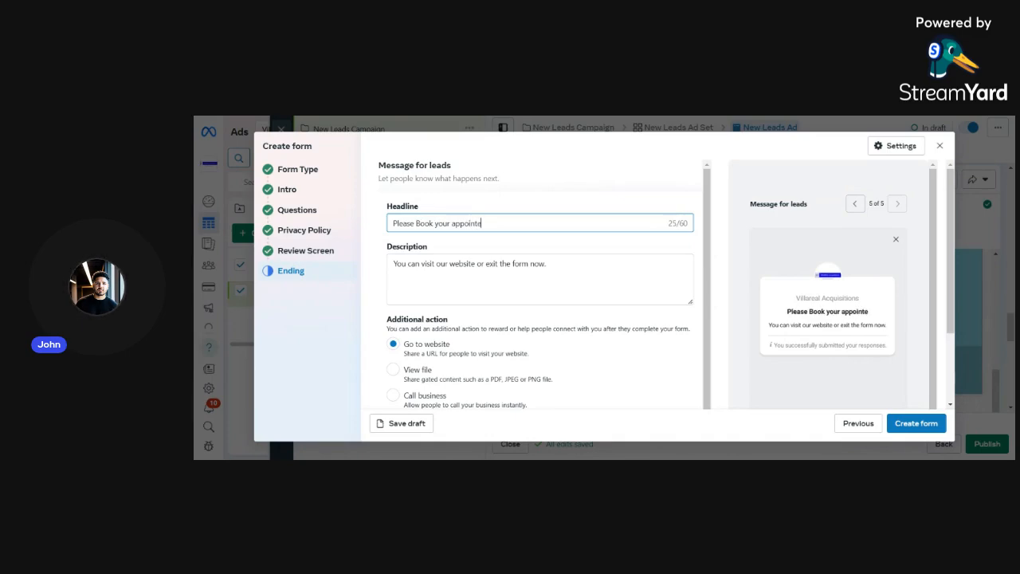
key(BackSpace)
text(ment noq)
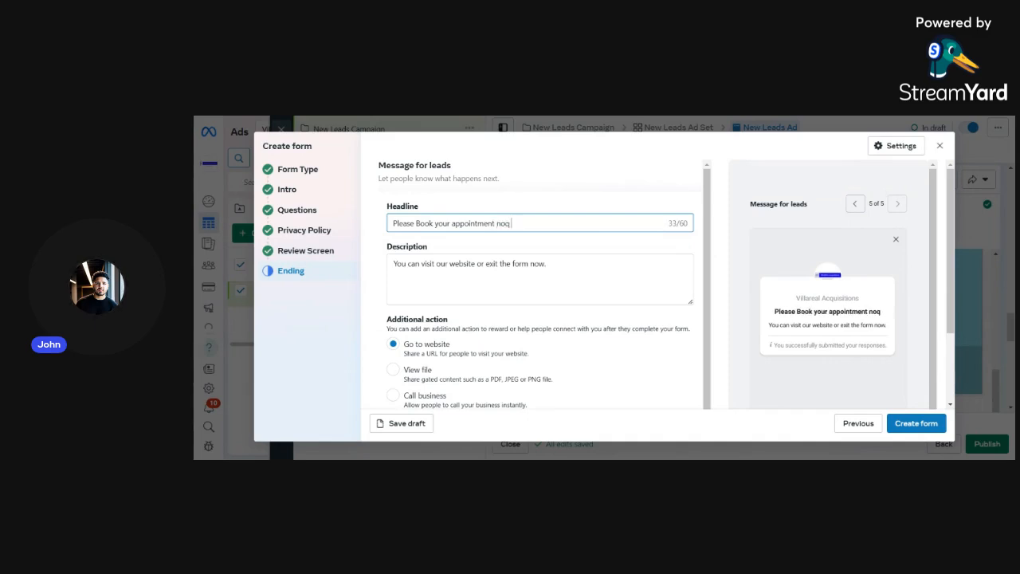
key(BackSpace)
key(BackSpace)
text(w to lo)
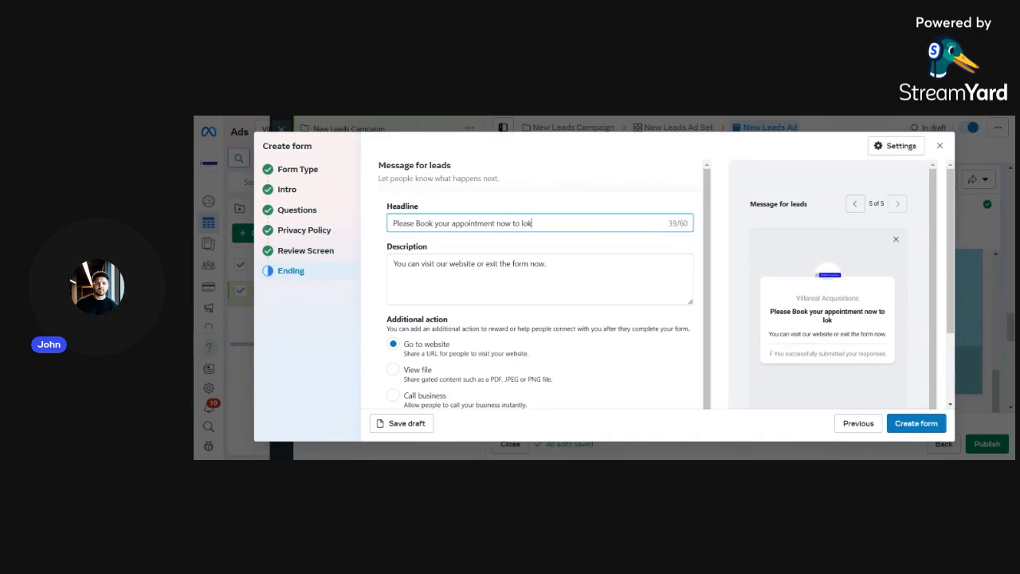
text(ck in your)
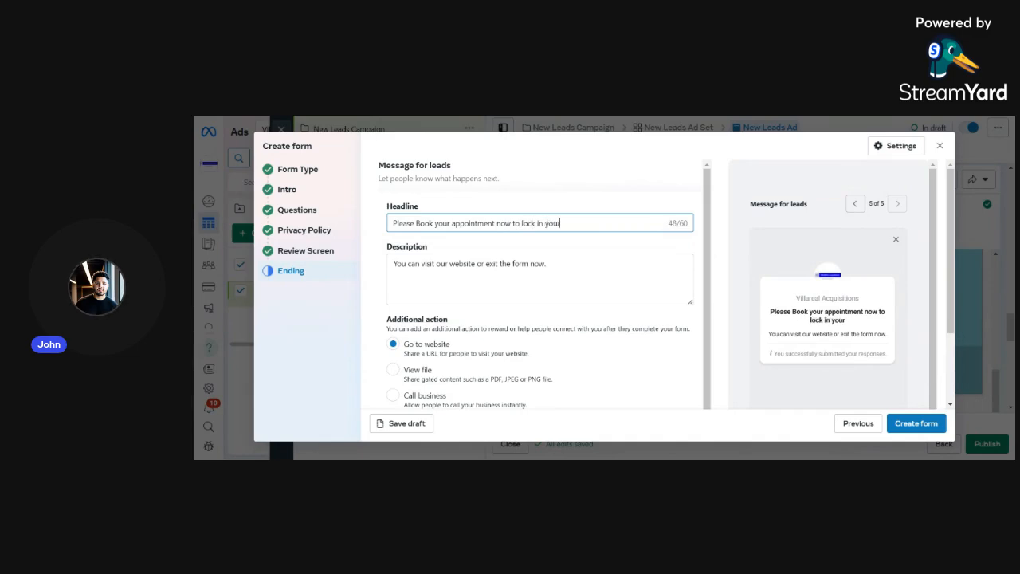
text( offer !)
Step: Check the ending's additional action, link and Messenger options, and close the lead form as a draft without creating it
scroll(544, 286, down, 1)
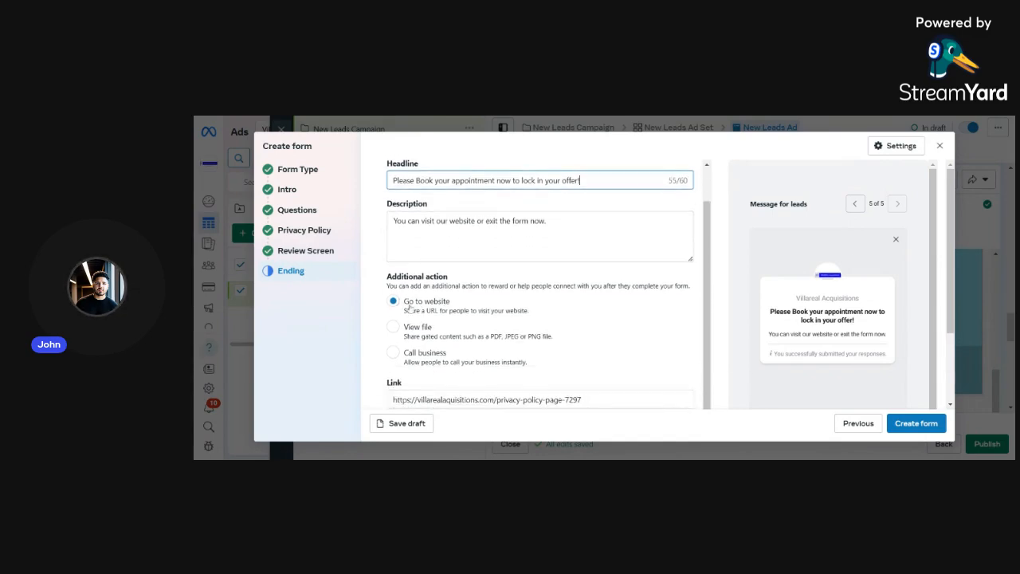
scroll(452, 307, down, 1)
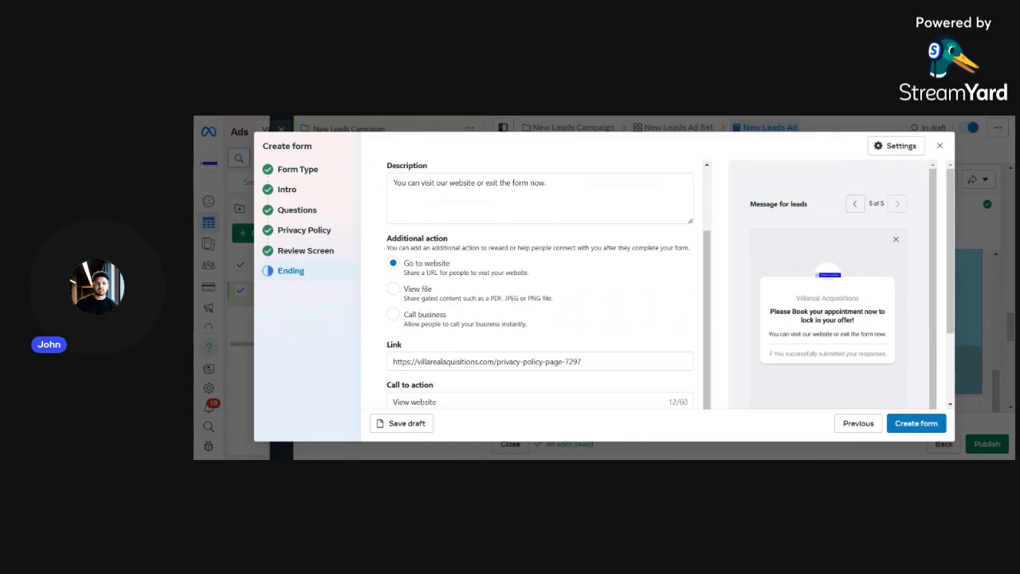
scroll(542, 287, down, 2)
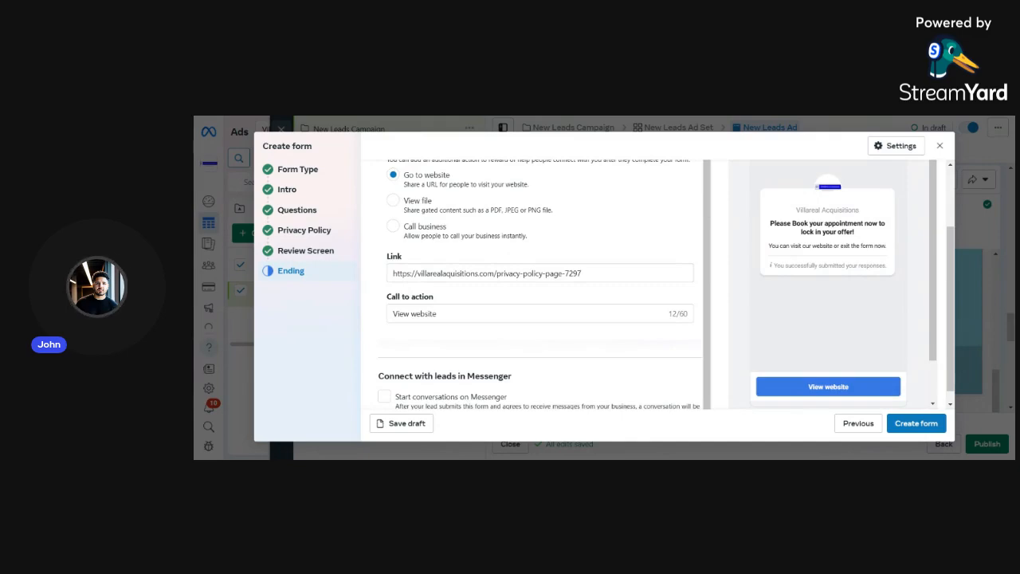
scroll(605, 298, down, 1)
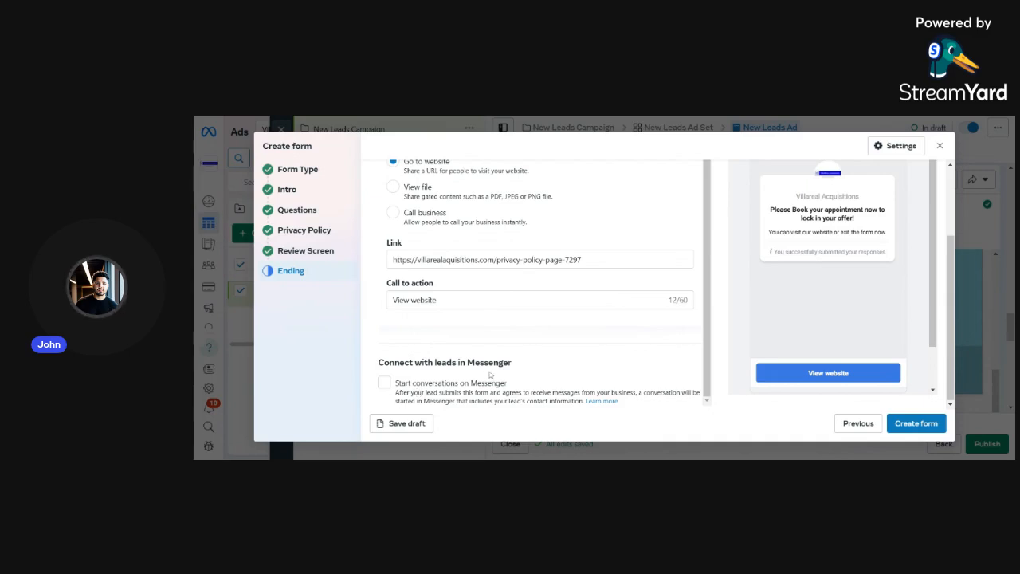
scroll(490, 374, up, 4)
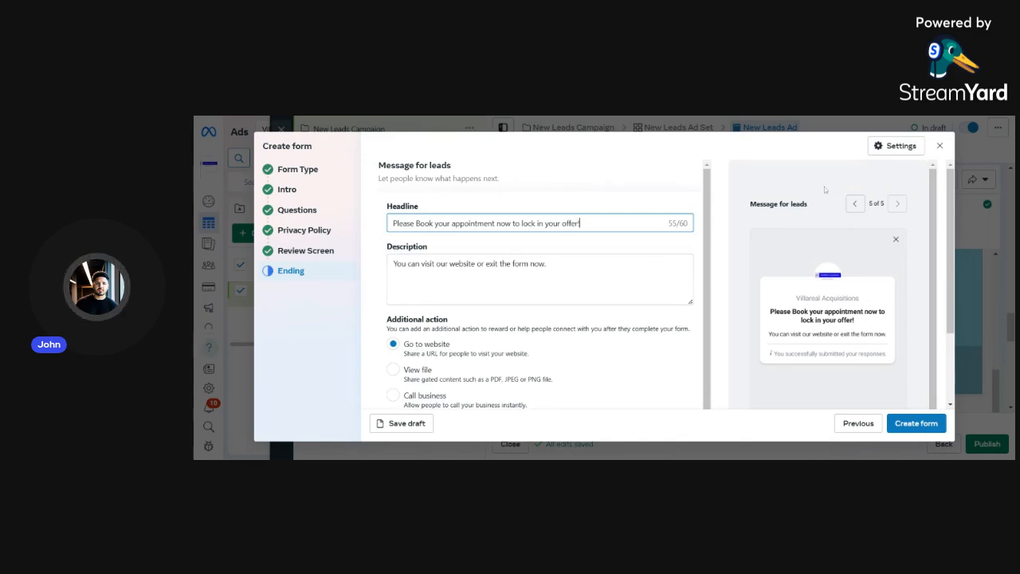
click(940, 146)
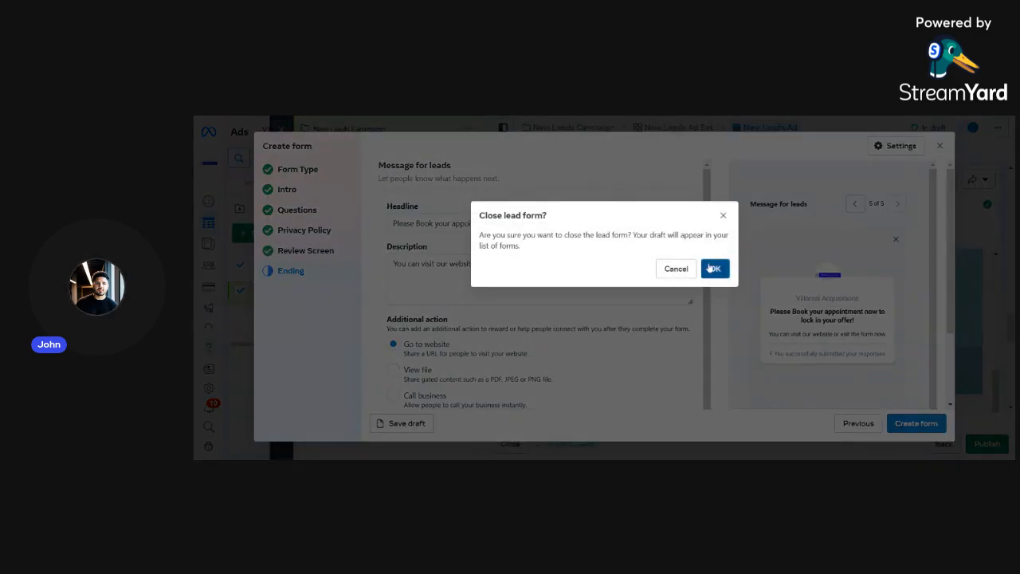
click(711, 268)
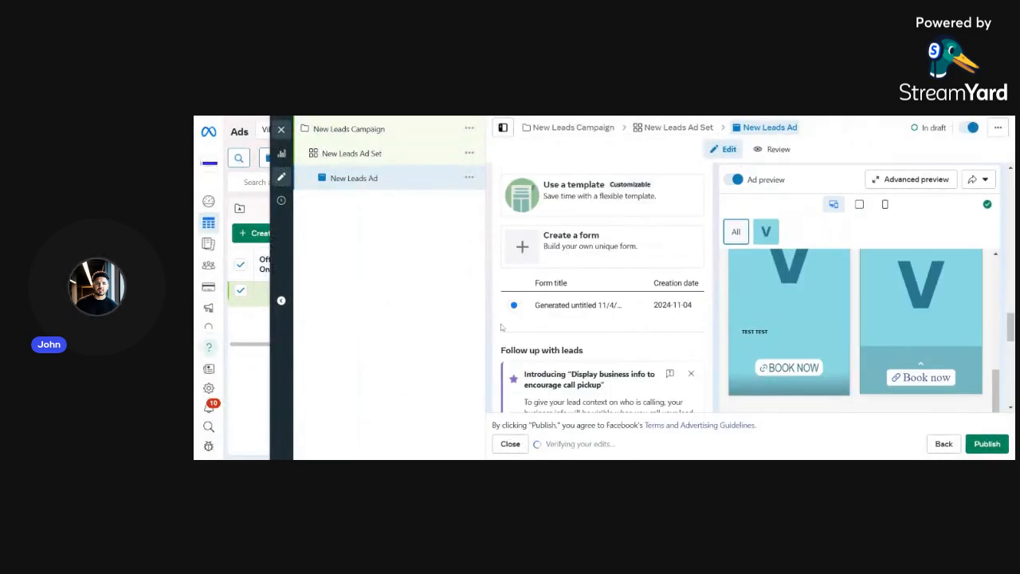
Step: Examine the ad's lead follow-up, lead delivery and tracking settings
scroll(502, 327, down, 5)
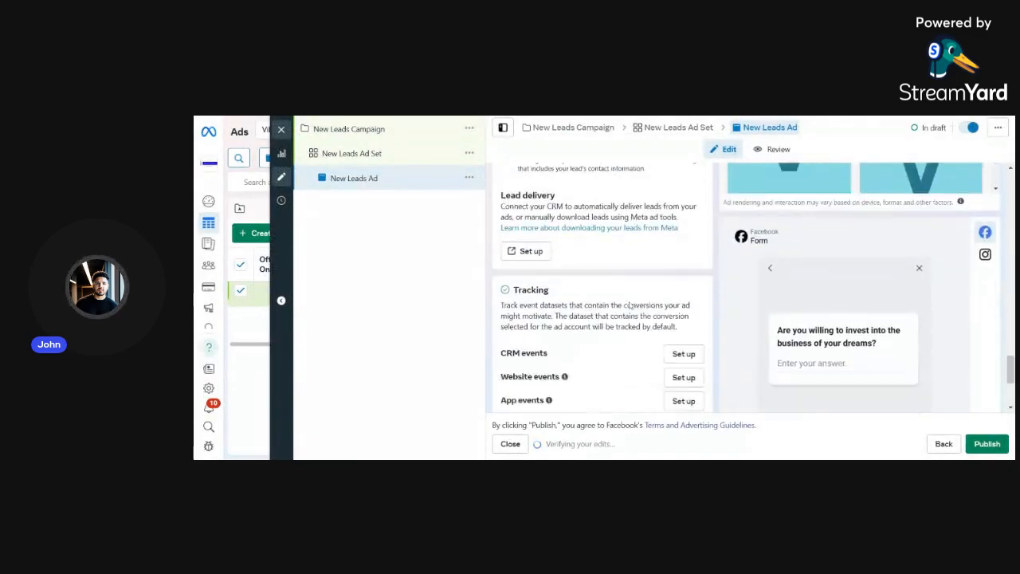
scroll(628, 305, up, 5)
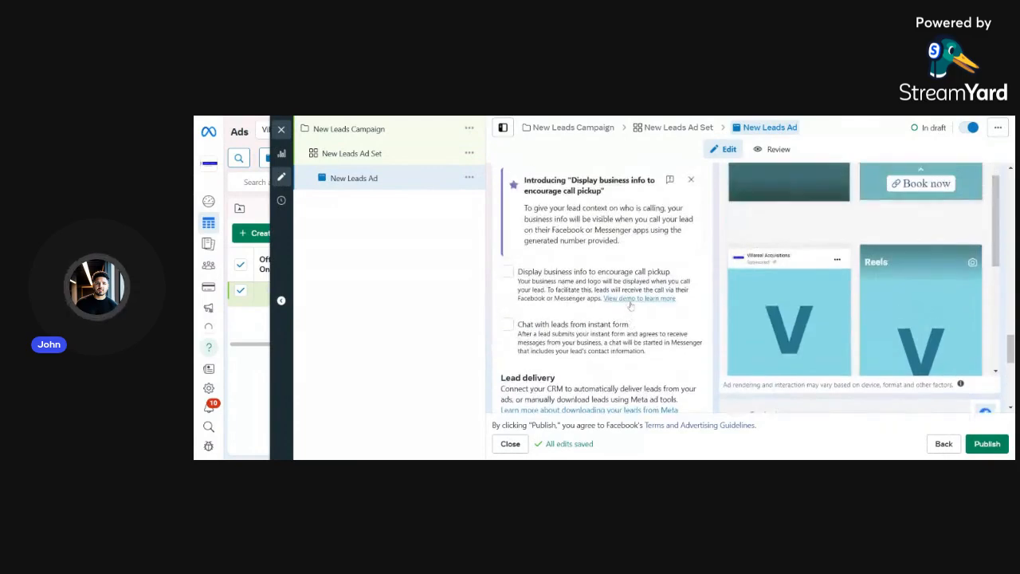
scroll(629, 305, up, 2)
scroll(629, 303, down, 6)
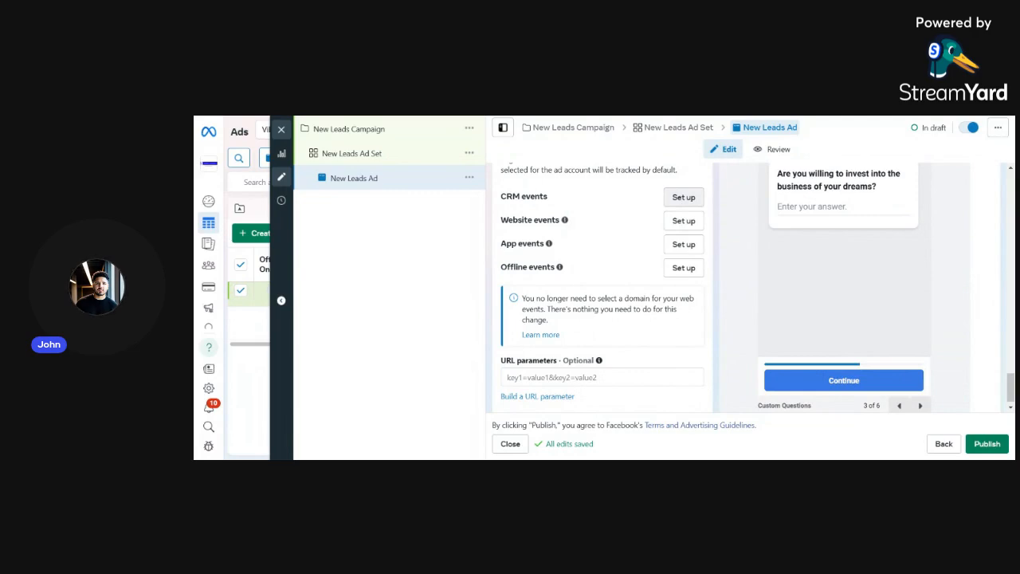
scroll(684, 197, up, 1)
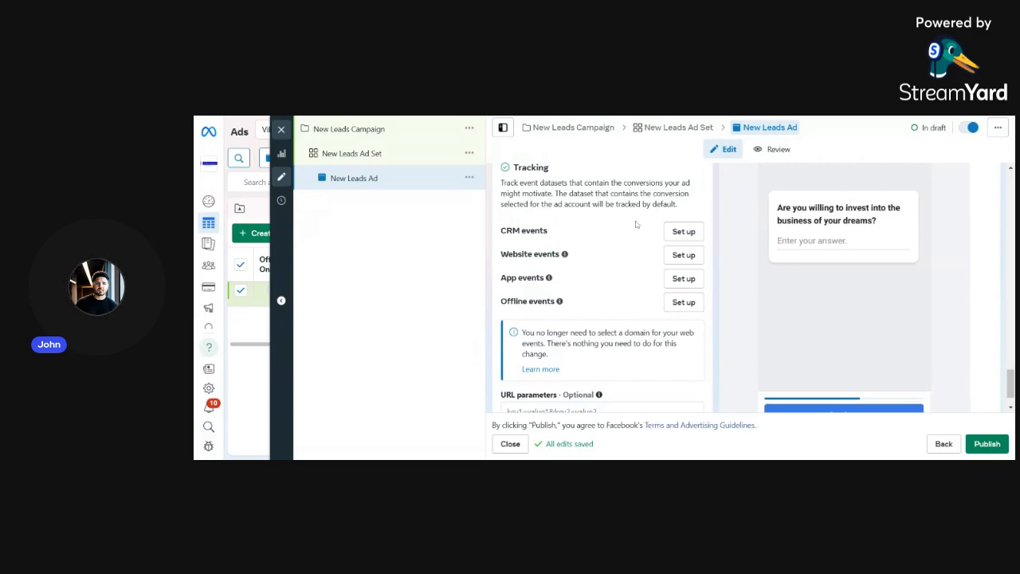
Step: Review the event tracking options and the URL parameters field in the New Leads Ad's tracking section
scroll(636, 224, down, 1)
scroll(638, 223, up, 1)
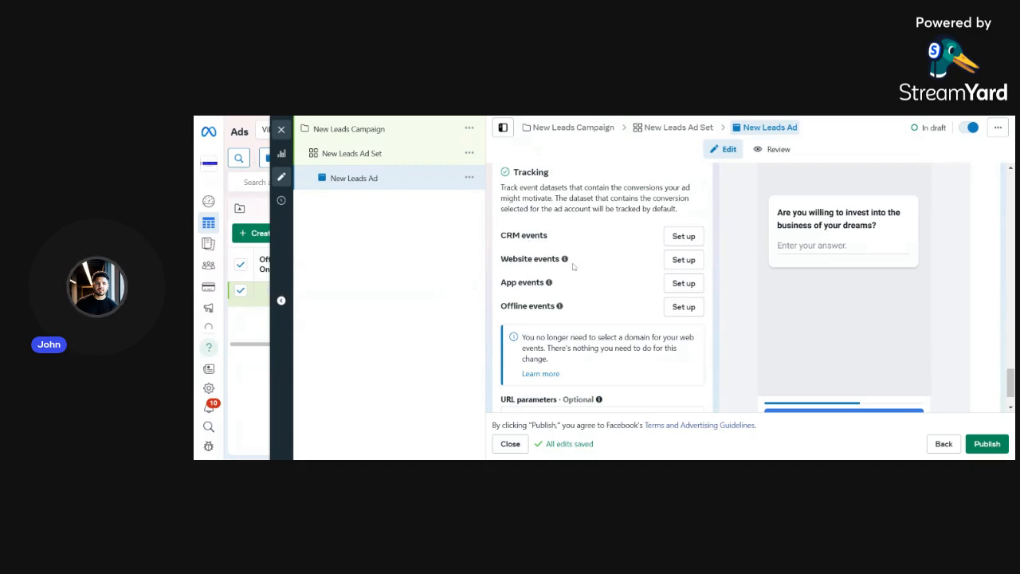
scroll(610, 277, down, 1)
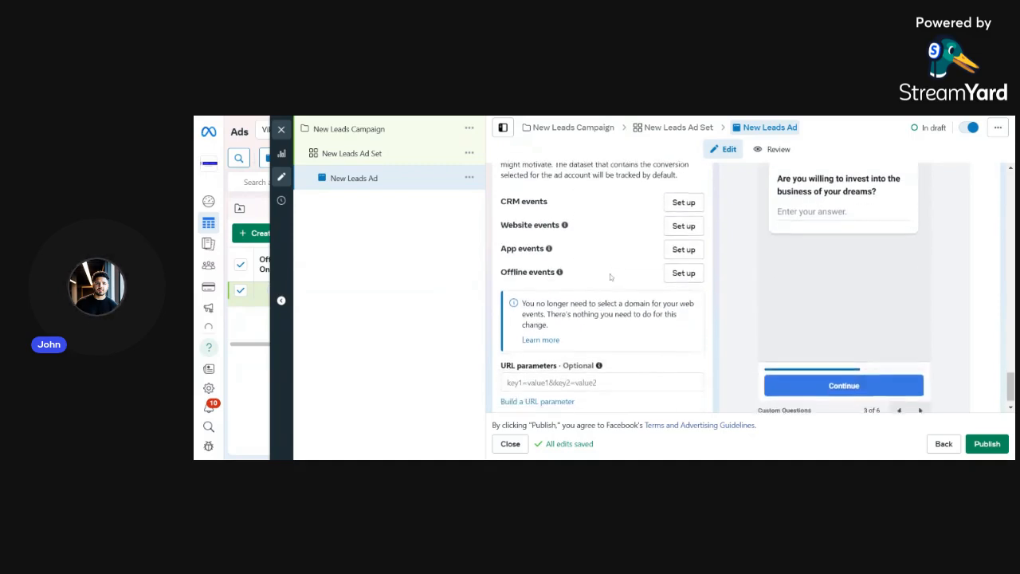
scroll(602, 287, up, 5)
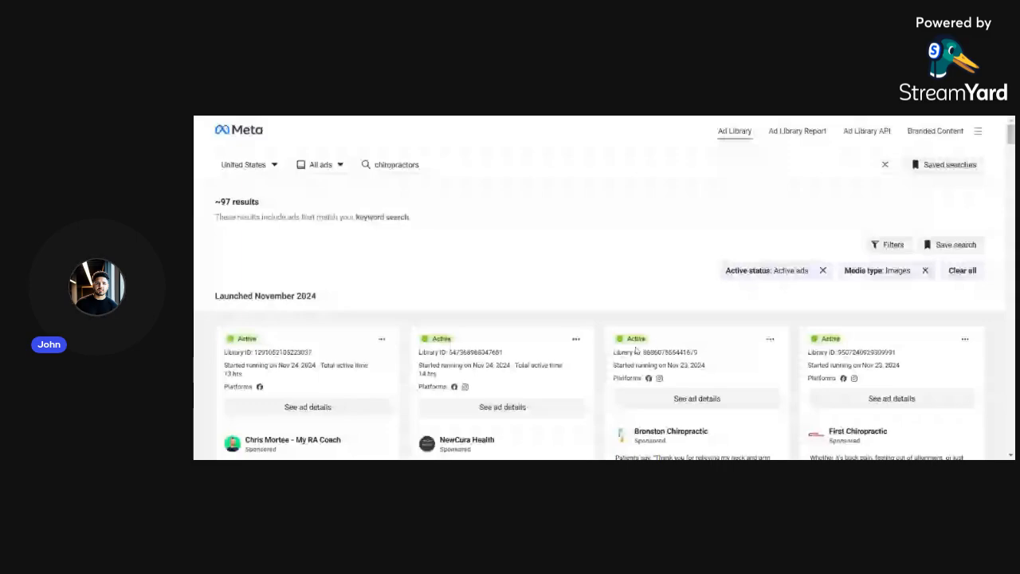
Step: Switch to the Meta Ad Library results for "chiropractors" and examine the most recently launched active image ads
scroll(416, 206, down, 2)
scroll(478, 223, up, 2)
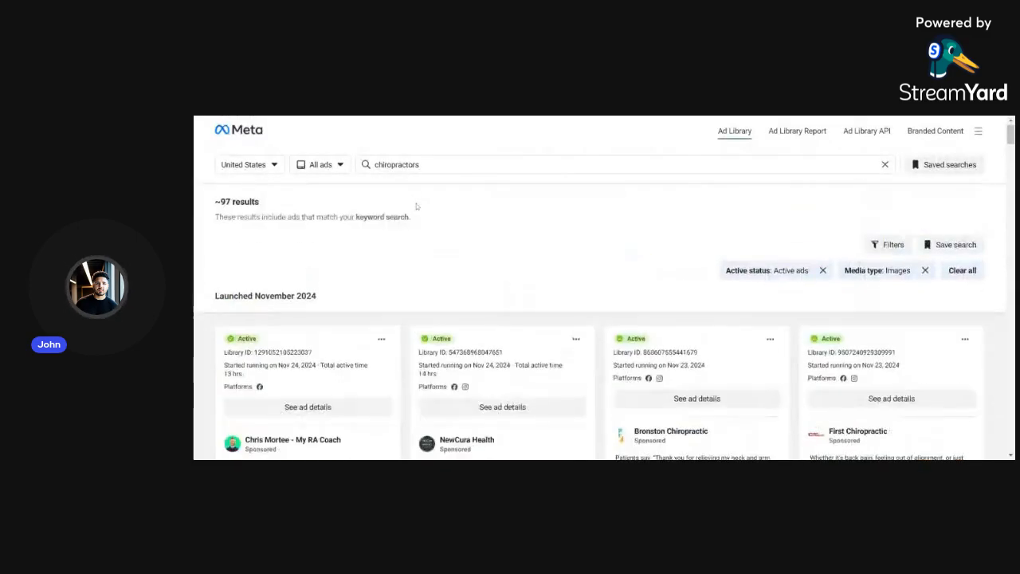
scroll(521, 235, down, 3)
scroll(523, 242, up, 2)
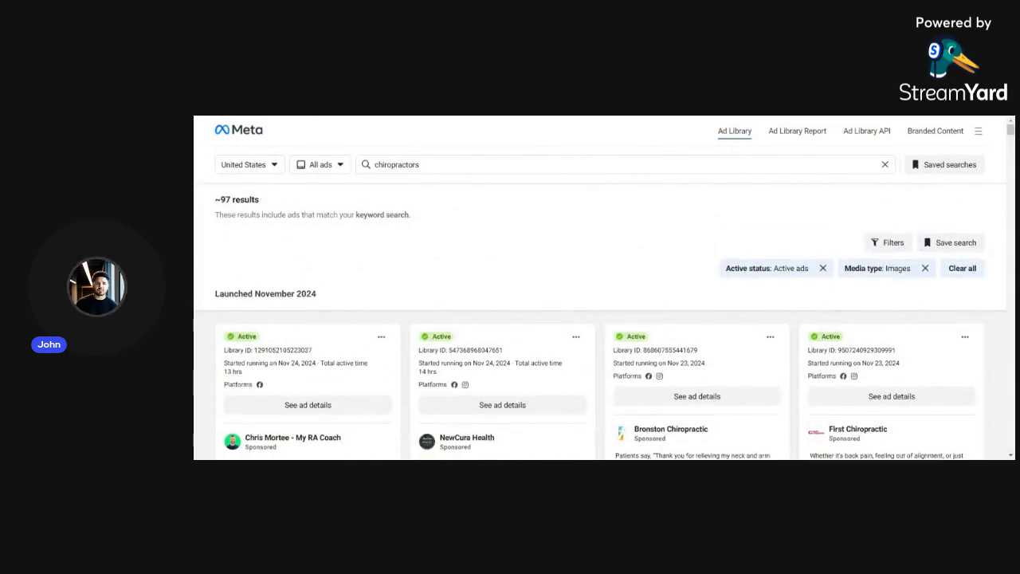
scroll(599, 326, down, 3)
scroll(495, 324, up, 2)
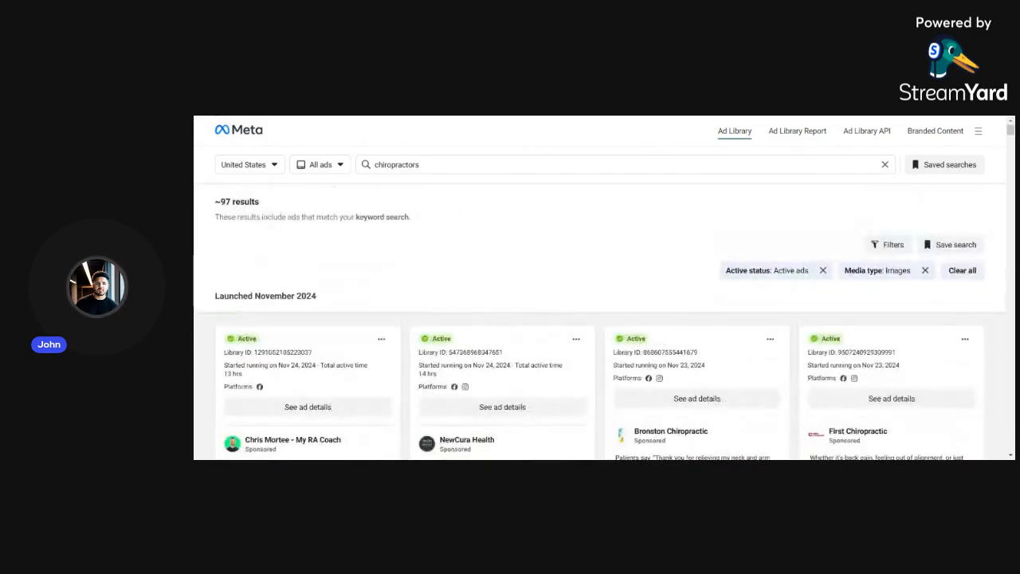
scroll(495, 324, down, 5)
scroll(495, 324, up, 1)
scroll(496, 324, down, 1)
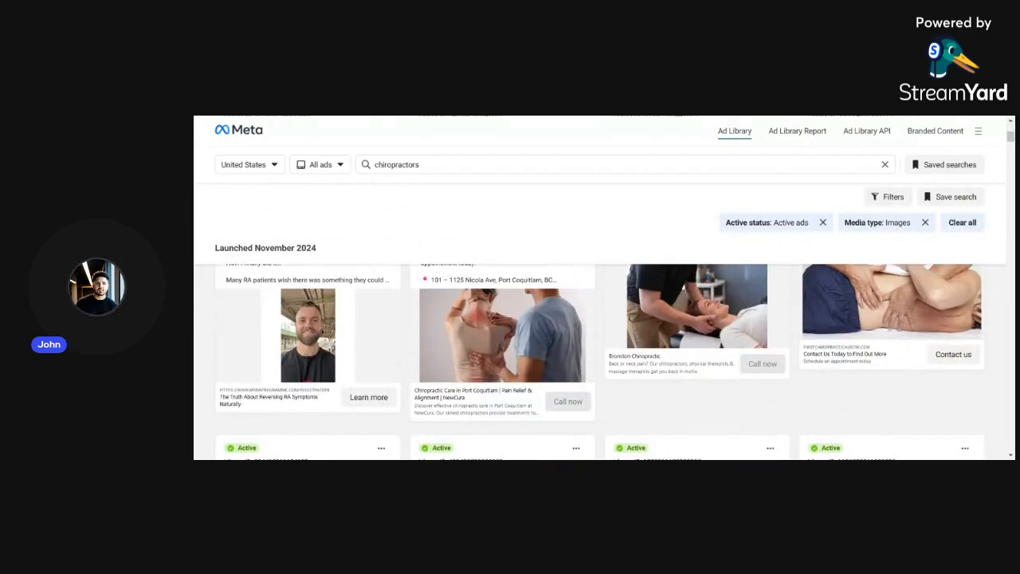
Step: Examine the copy, images and offers of the Pivotal Health Systems ad and its neighbouring ads, and return to the start of the results
scroll(519, 367, down, 6)
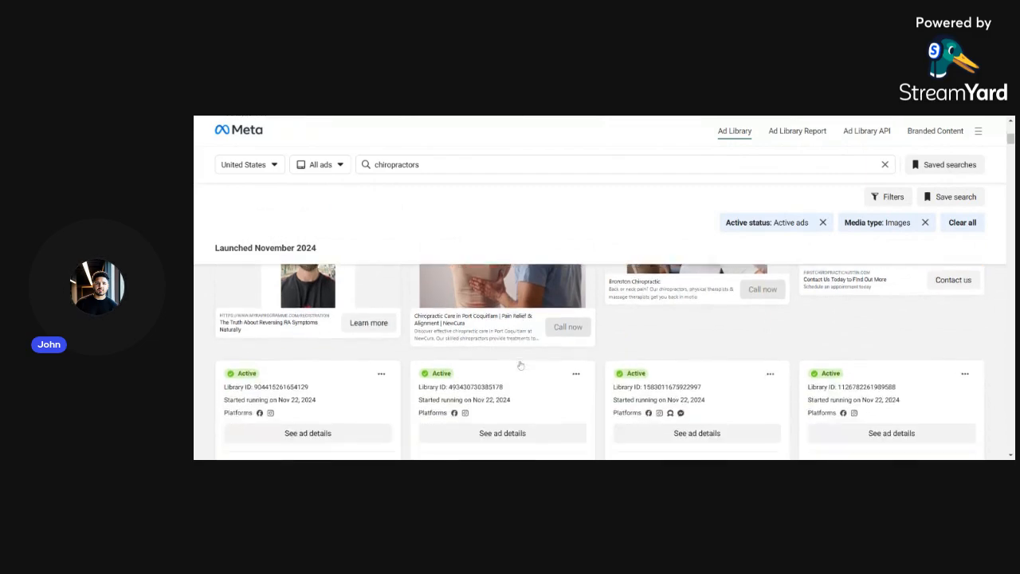
scroll(518, 367, up, 2)
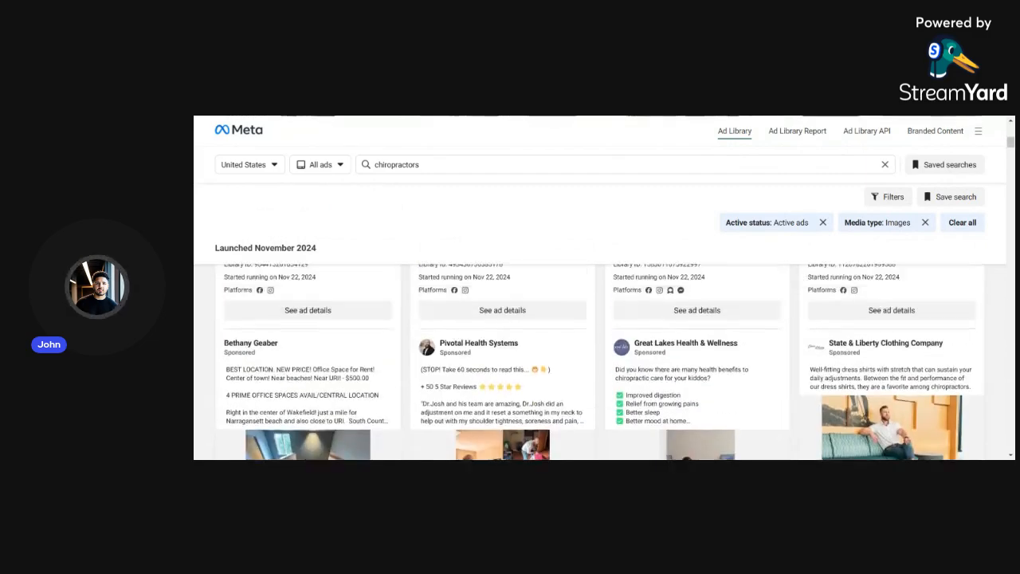
scroll(518, 367, down, 5)
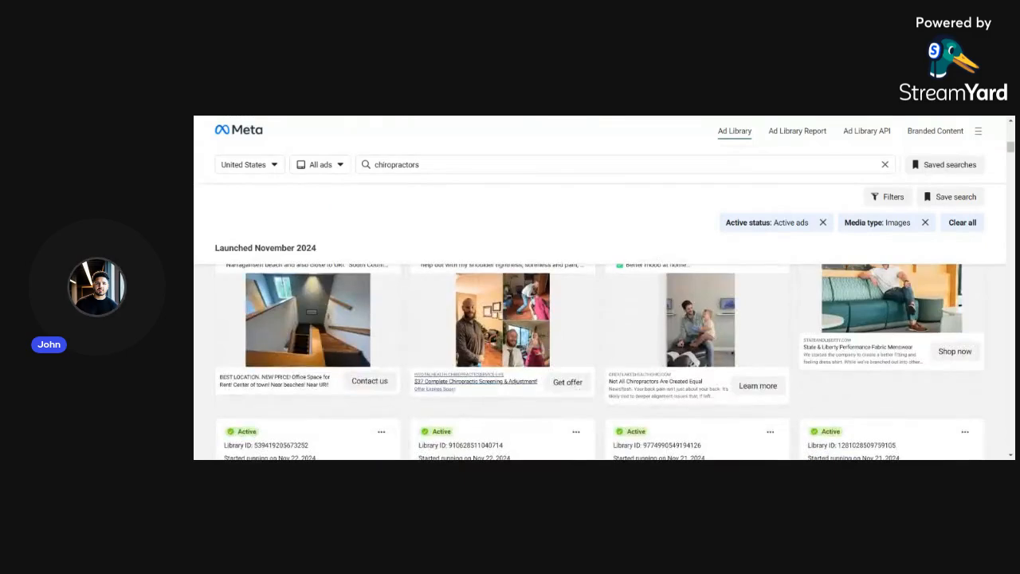
scroll(518, 366, up, 1)
scroll(518, 366, up, 1)
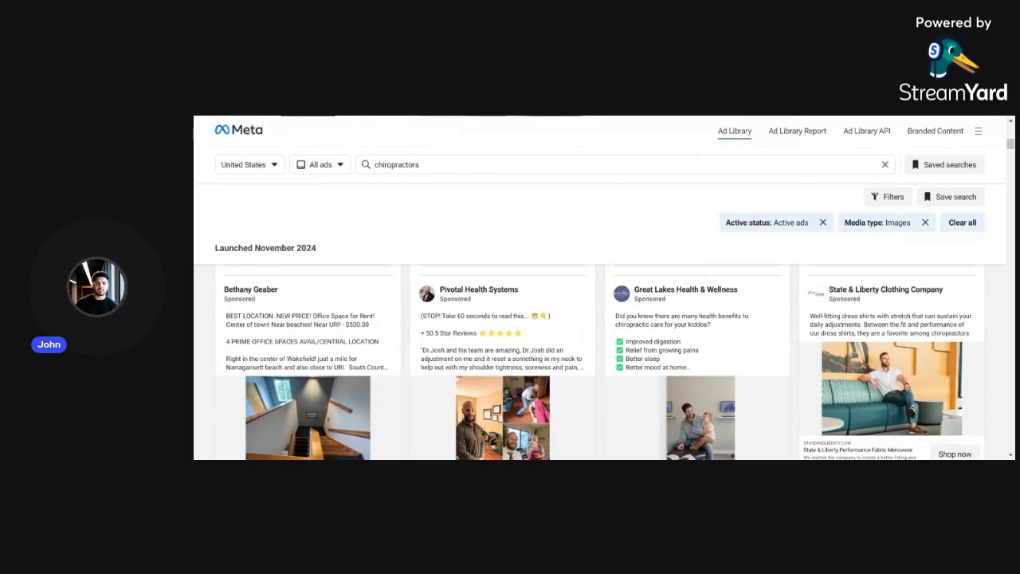
scroll(519, 367, down, 3)
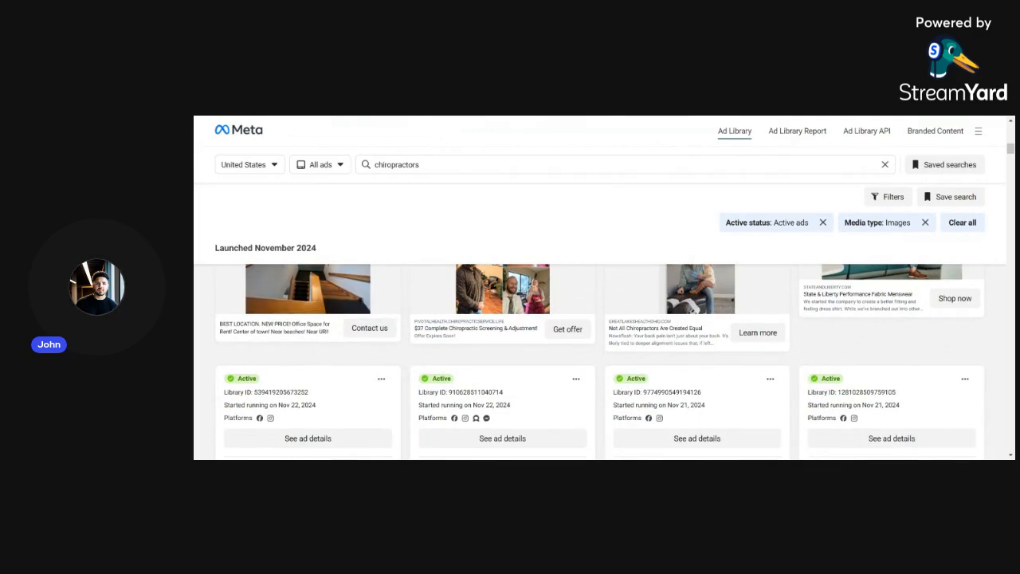
scroll(519, 366, up, 3)
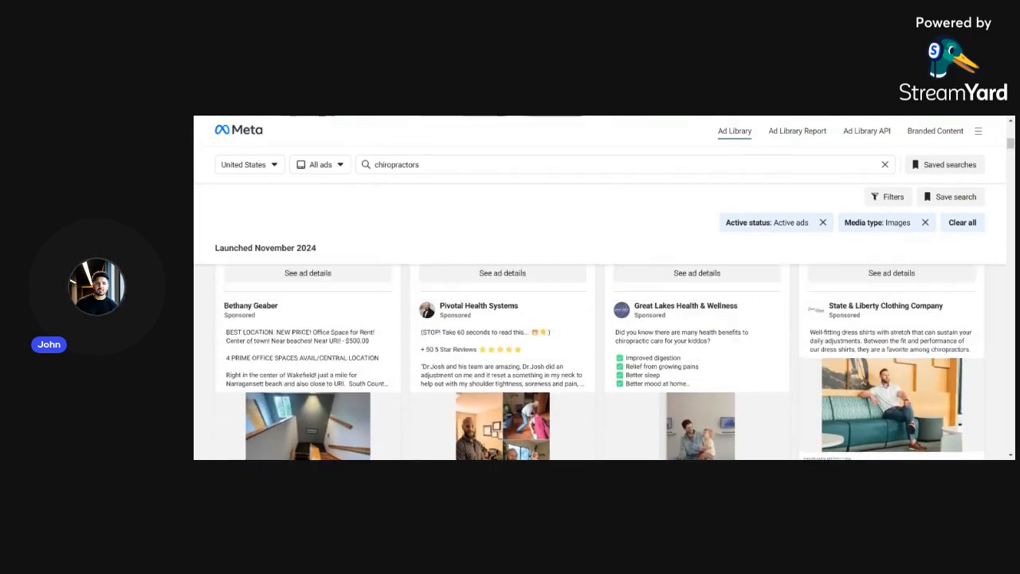
scroll(519, 367, down, 2)
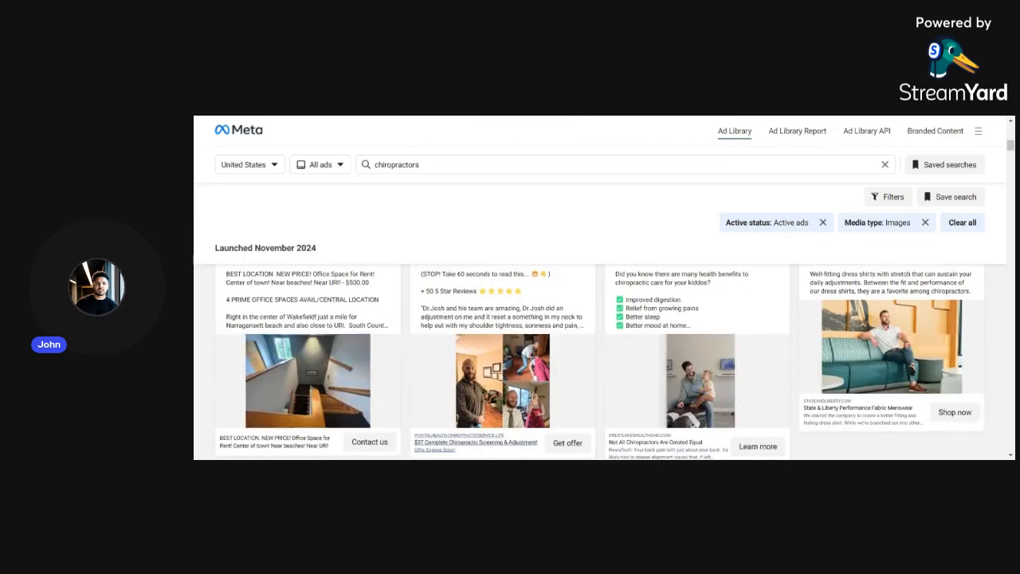
scroll(519, 367, down, 5)
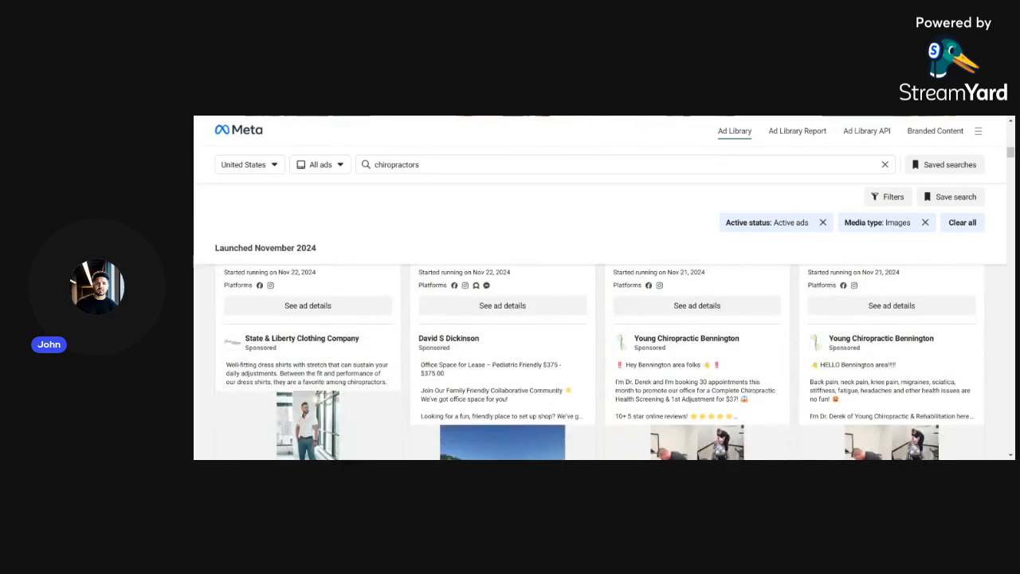
scroll(518, 366, down, 10)
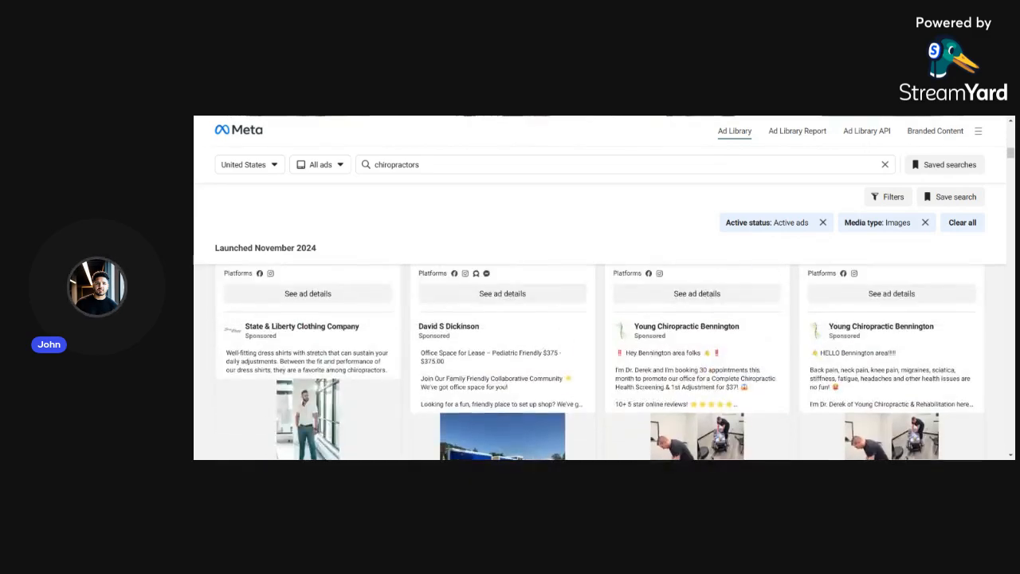
scroll(514, 405, up, 12)
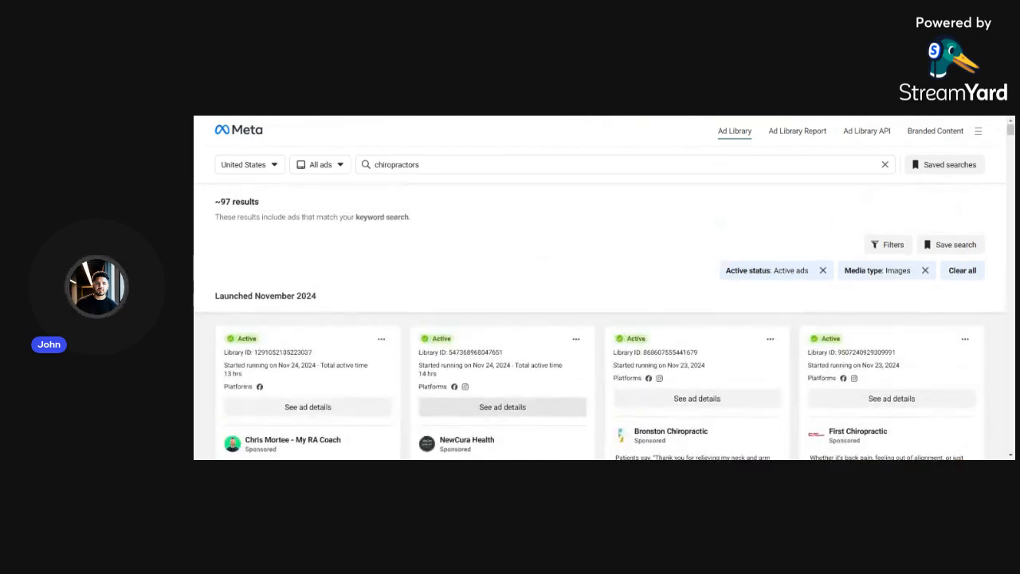
Step: Compare the chiropractic ads from the newest ones down through Young Chiropractic Bennington's ads for their screening and adjustment offers
scroll(514, 404, down, 2)
scroll(378, 354, down, 1)
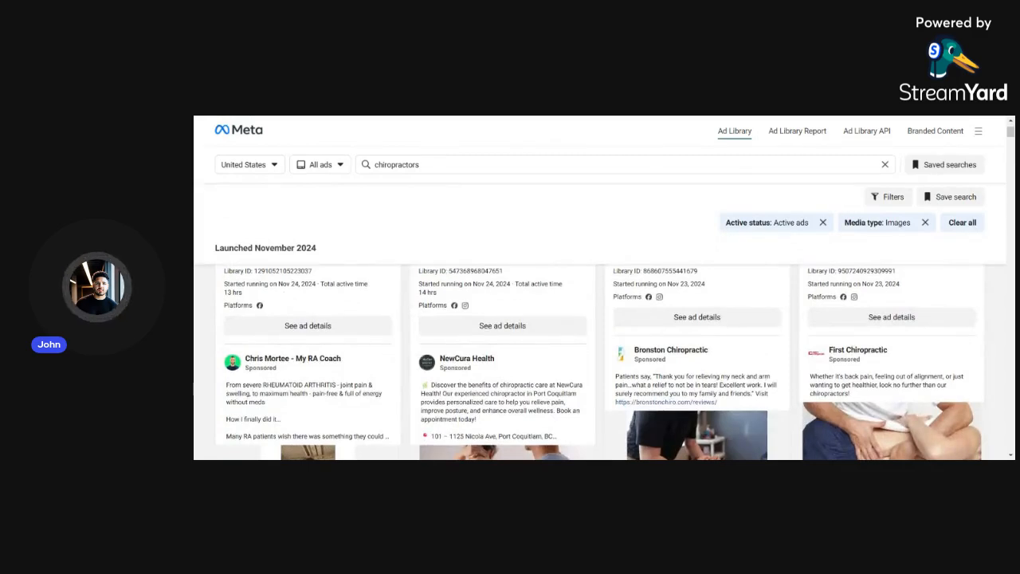
scroll(508, 373, down, 3)
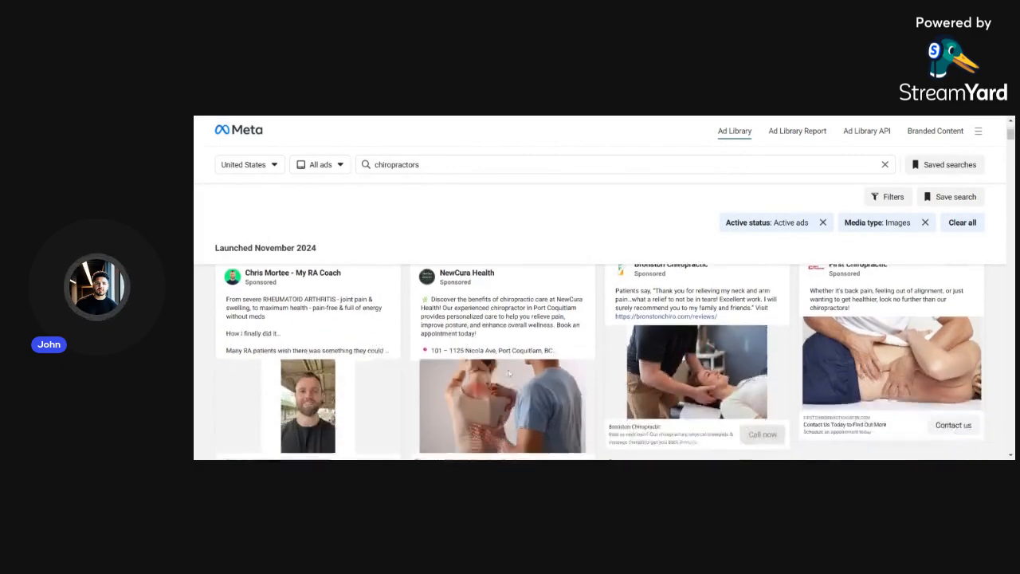
scroll(508, 373, down, 8)
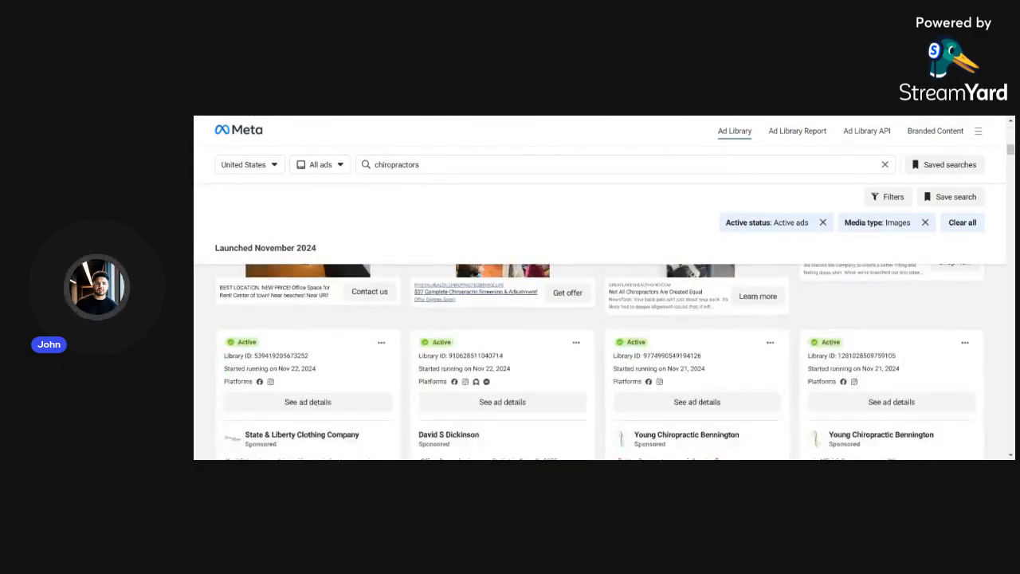
scroll(508, 373, down, 2)
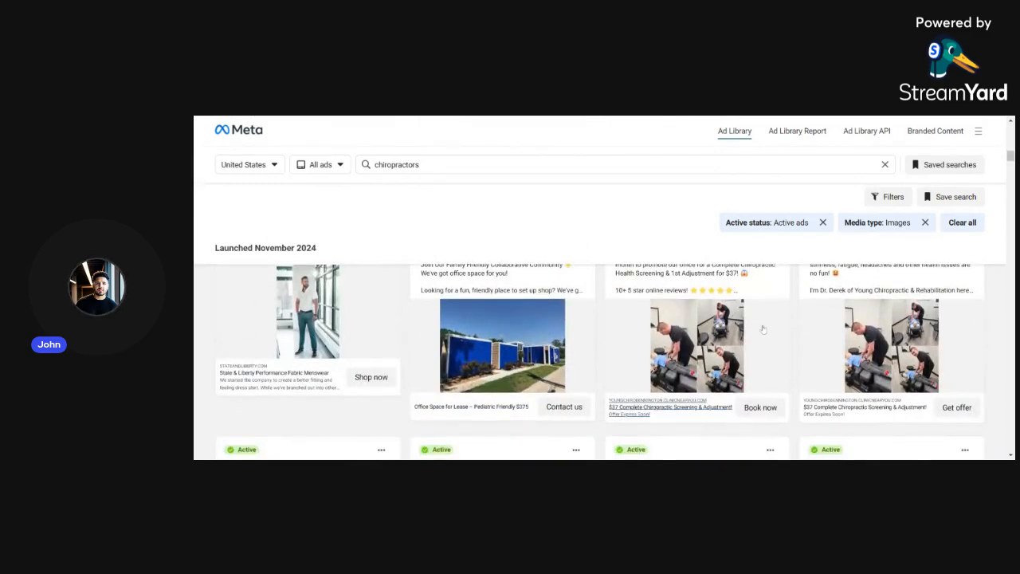
scroll(836, 336, down, 5)
scroll(836, 337, down, 2)
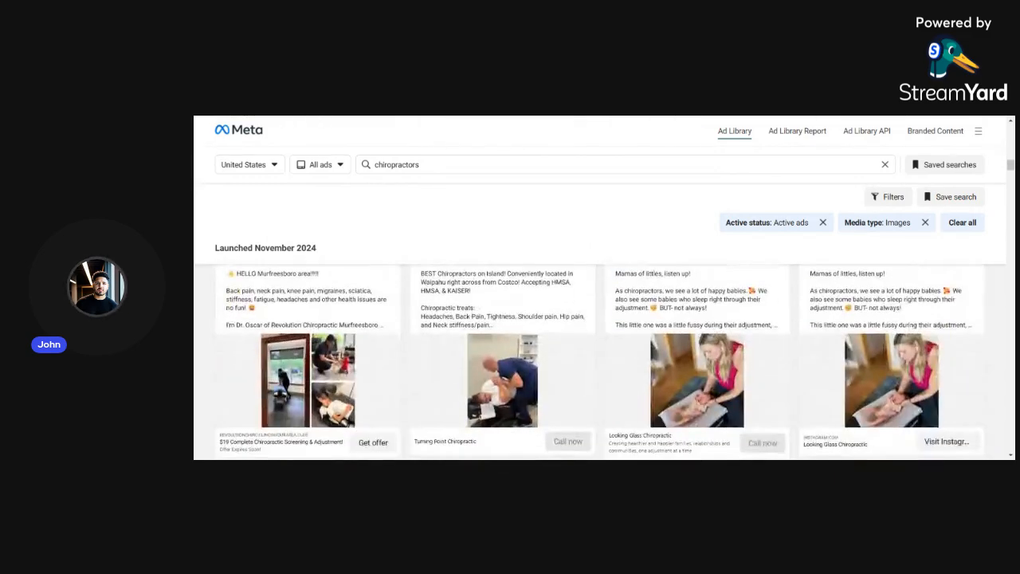
Step: Expand the Revolution Chiropractic Murfreesboro ad's text and read its full copy, including the offer and patient reviews
scroll(211, 375, down, 2)
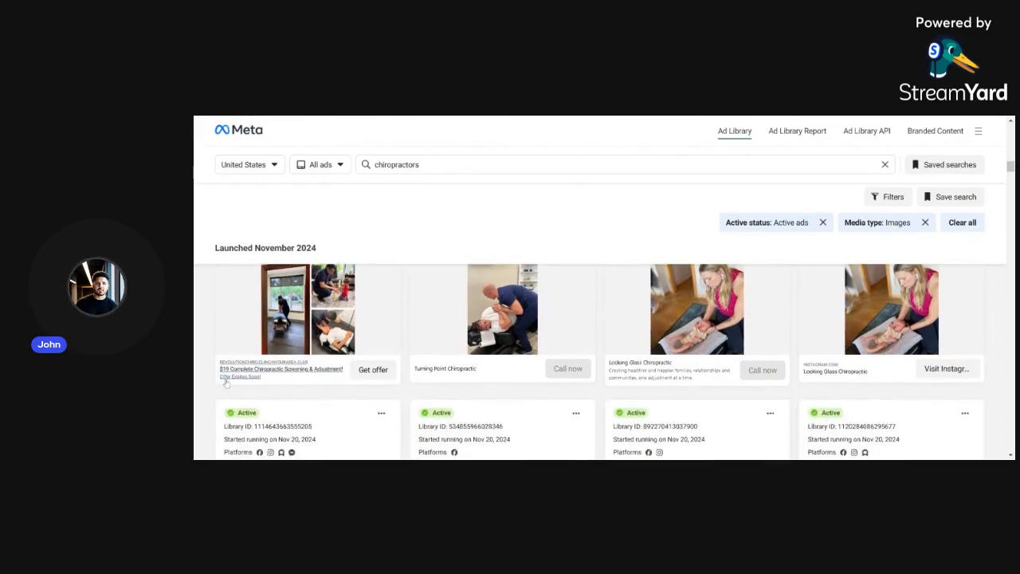
scroll(277, 378, up, 1)
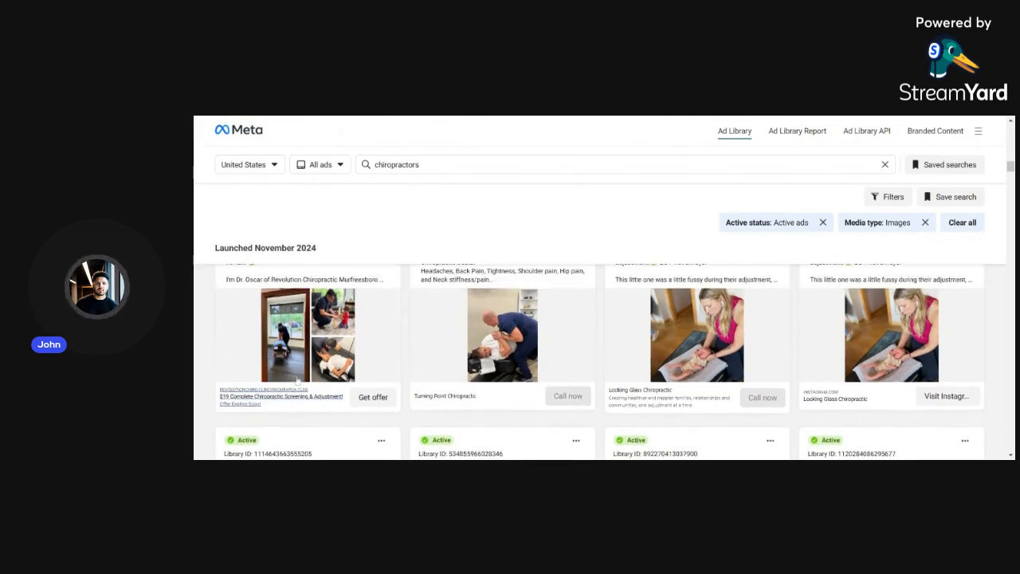
scroll(634, 424, up, 4)
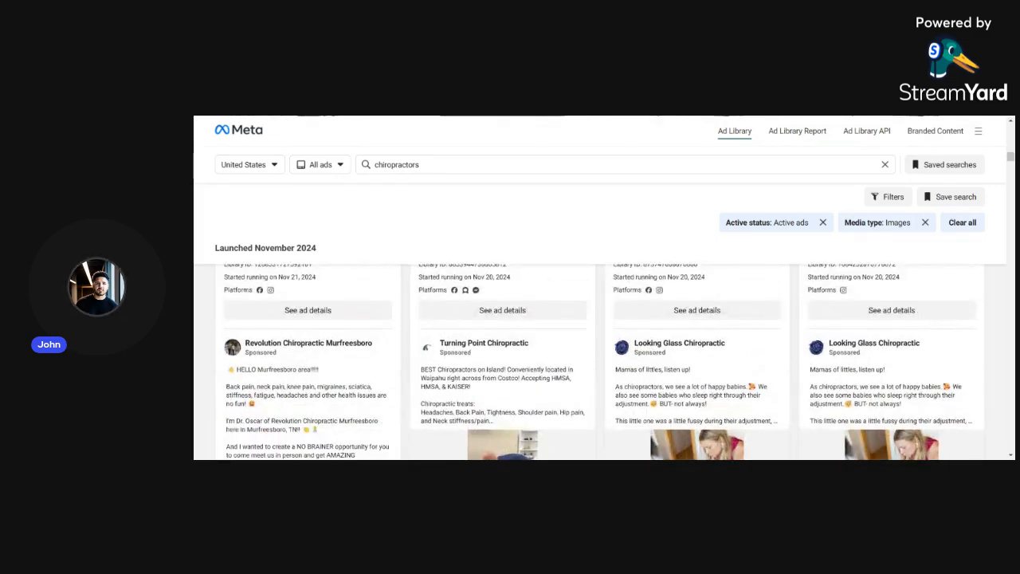
scroll(304, 389, down, 5)
scroll(598, 359, down, 5)
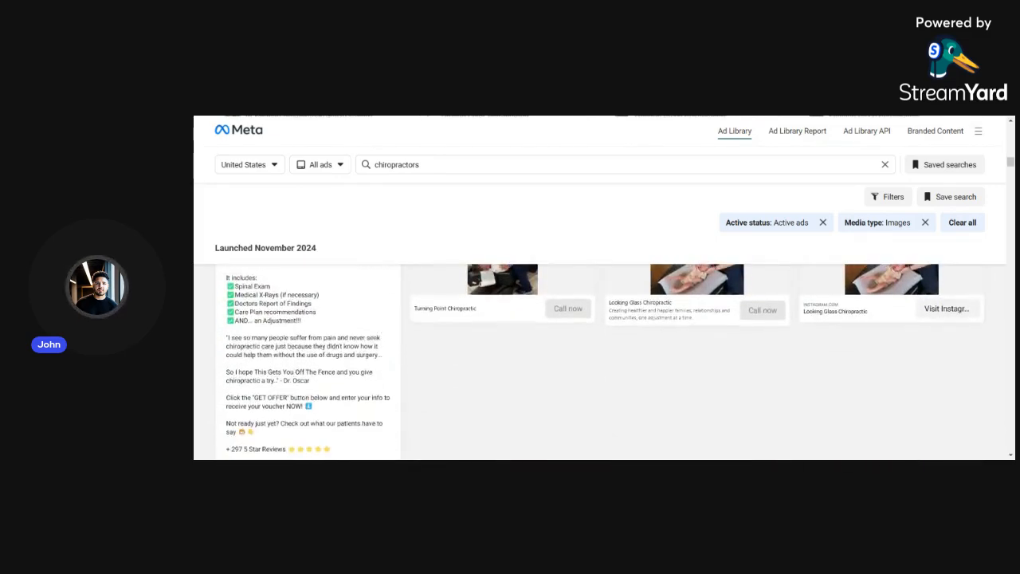
scroll(308, 363, down, 6)
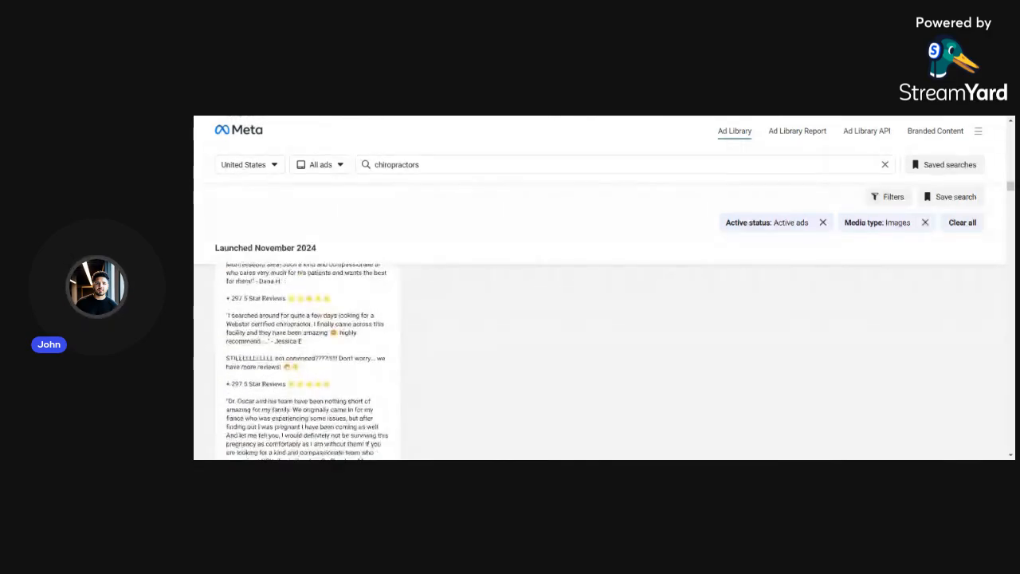
scroll(301, 387, down, 8)
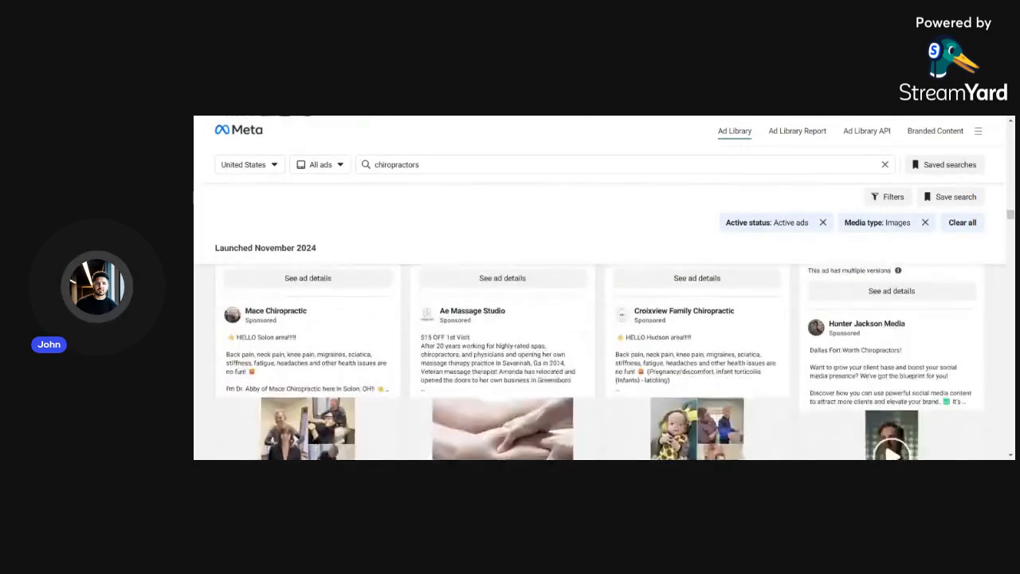
Step: Compare the copy, photos and discounted screening offers of the Mace Chiropractic and Croixview Family Chiropractic ads
scroll(302, 387, up, 2)
scroll(302, 387, down, 1)
scroll(302, 388, down, 2)
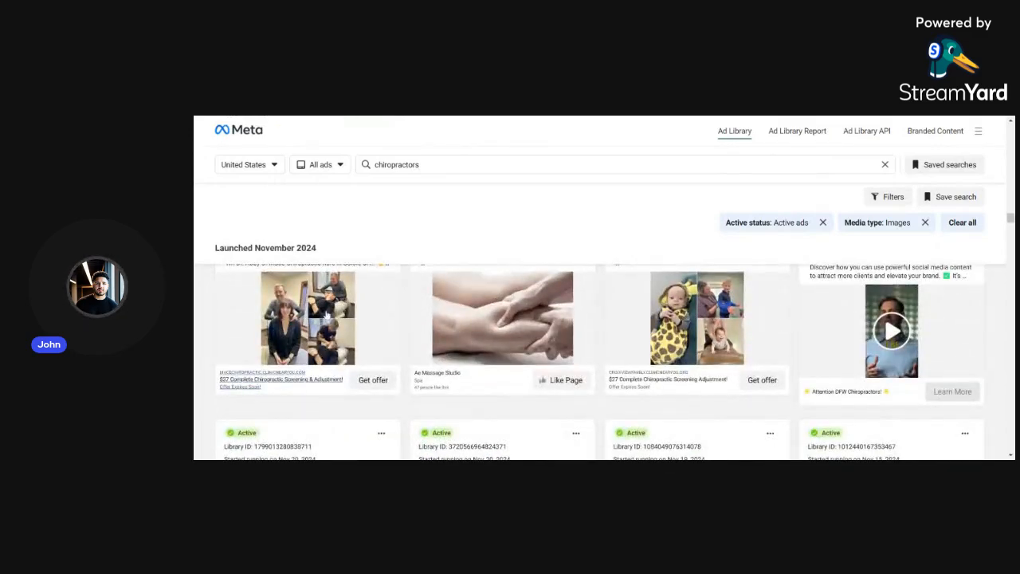
scroll(326, 315, up, 1)
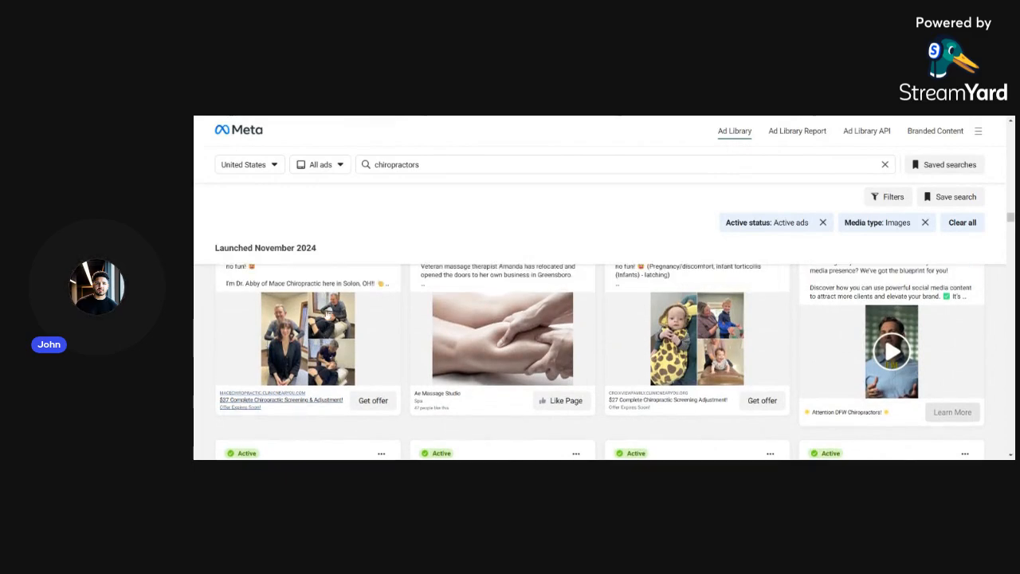
scroll(427, 365, down, 2)
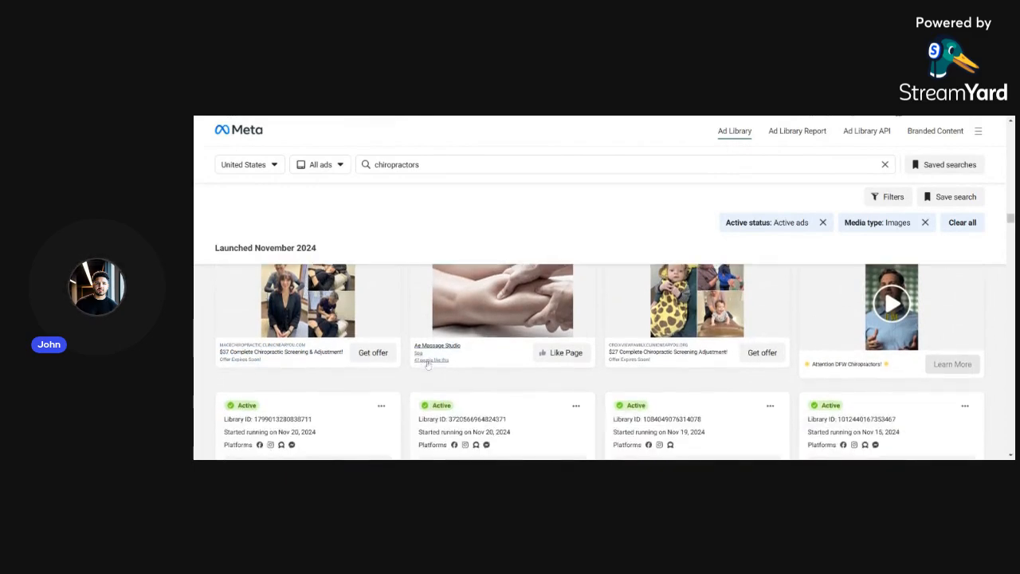
scroll(426, 365, up, 4)
scroll(427, 365, down, 2)
scroll(680, 349, up, 3)
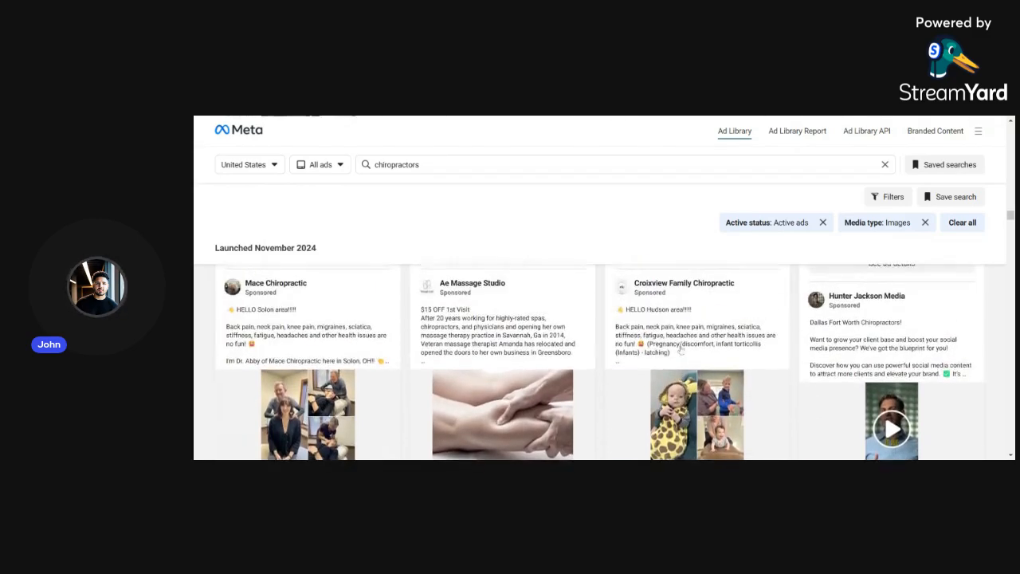
Step: Look through the older chiropractor ads for further offer examples, including the Balanced Corrective Chiropractic ad
scroll(613, 344, down, 10)
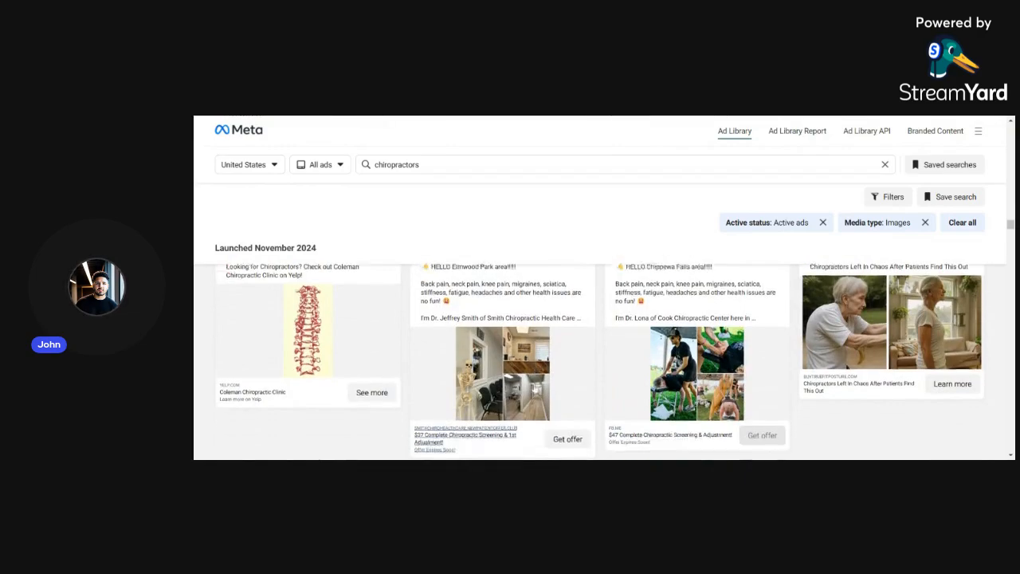
scroll(482, 419, down, 10)
scroll(534, 389, up, 3)
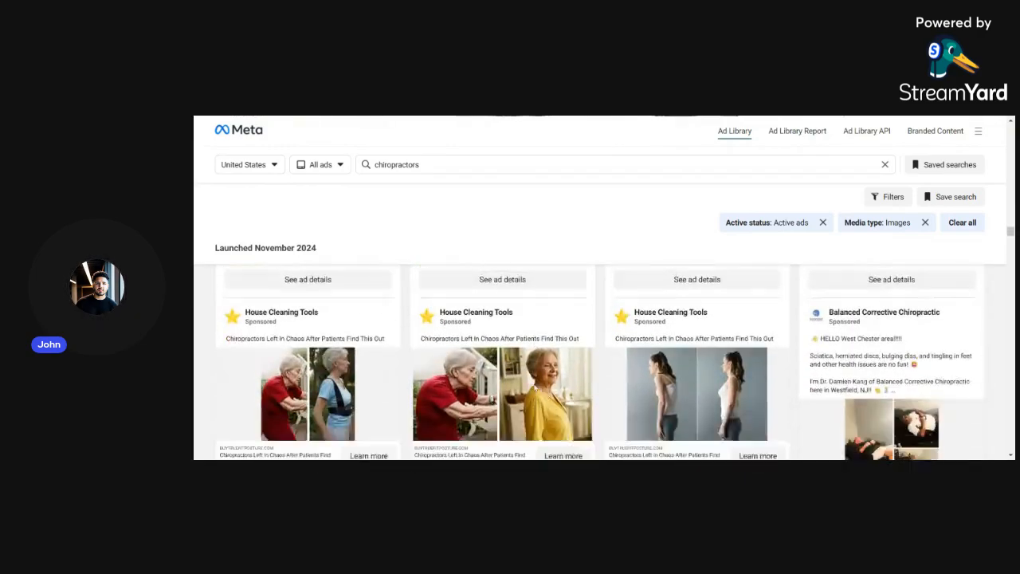
scroll(455, 359, down, 10)
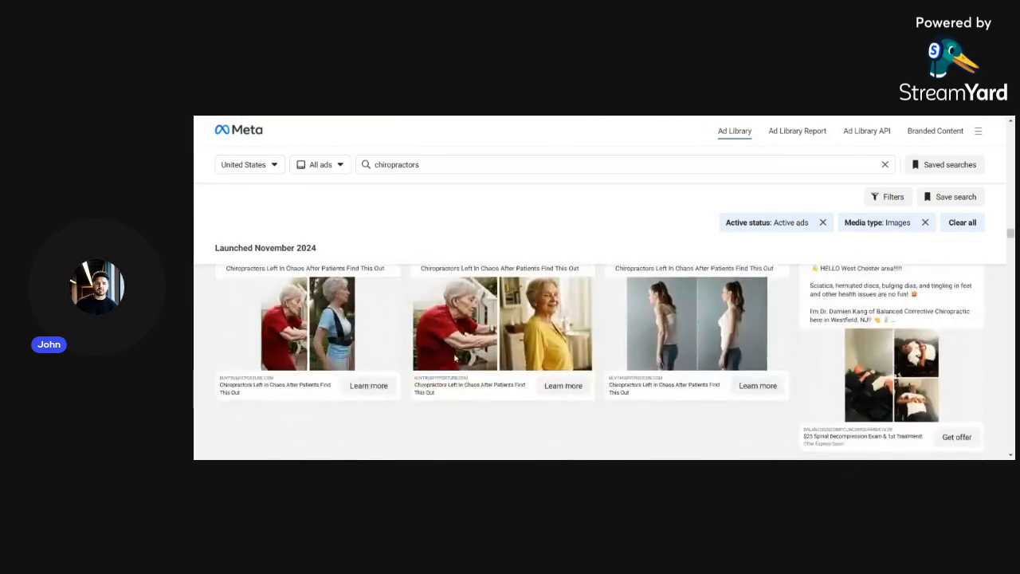
Step: Compare the November 2024 ads of Buckner Chiropractic Center, Pure Chiropractic and Wallingford Disc Centers for their copy, photos and exam offers
scroll(463, 357, down, 15)
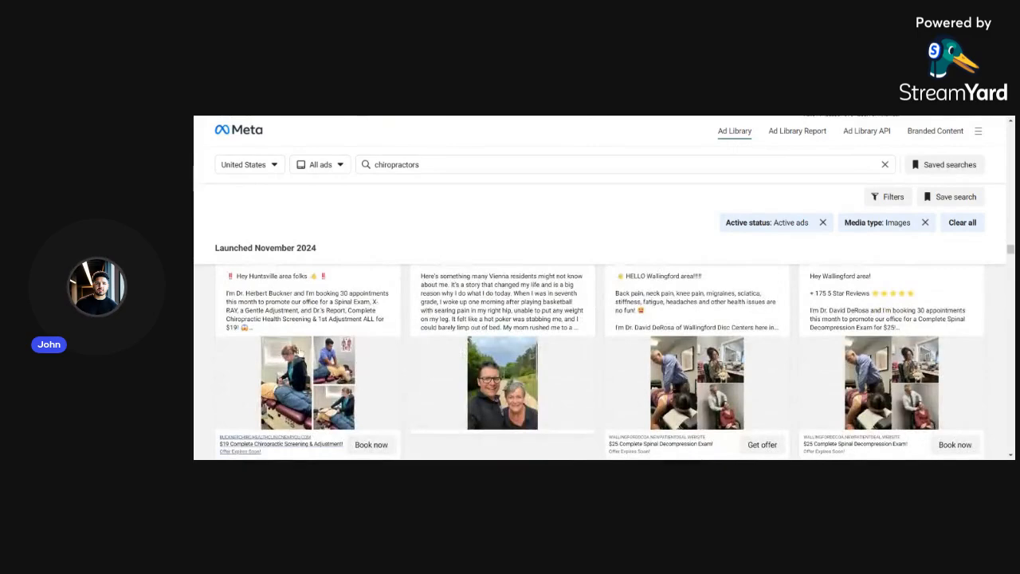
scroll(435, 360, up, 5)
scroll(299, 352, down, 1)
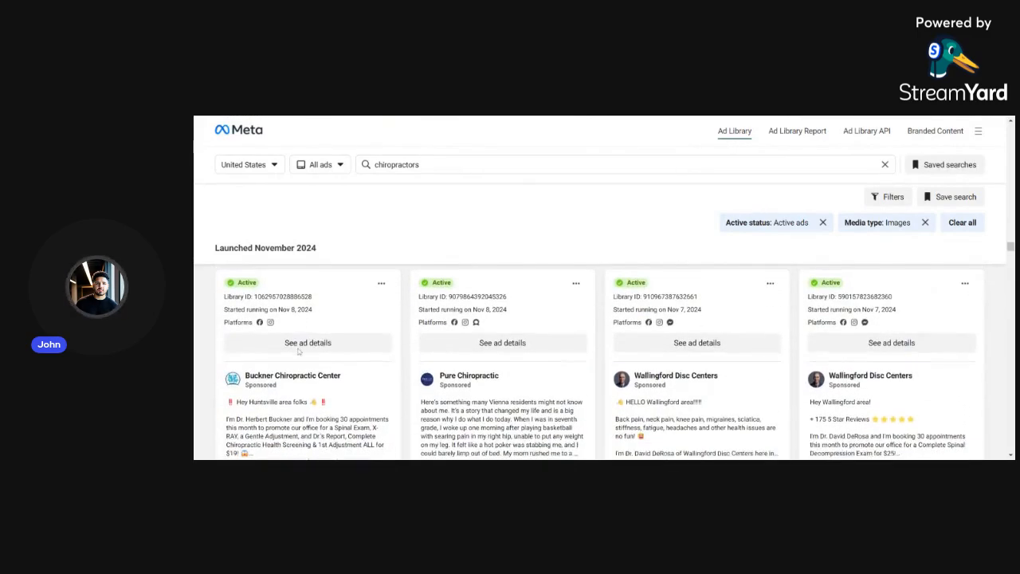
scroll(655, 362, down, 6)
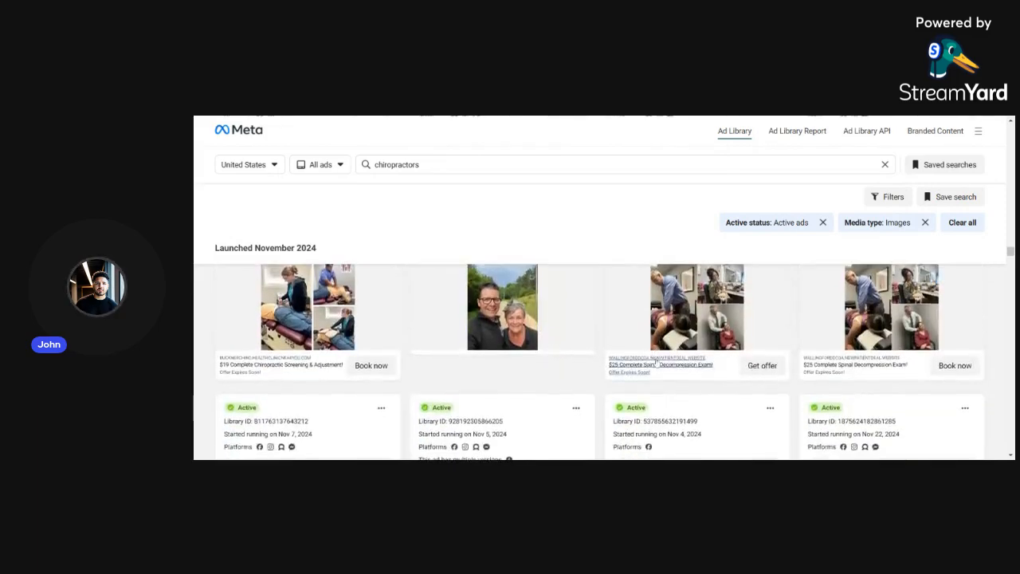
scroll(655, 362, up, 1)
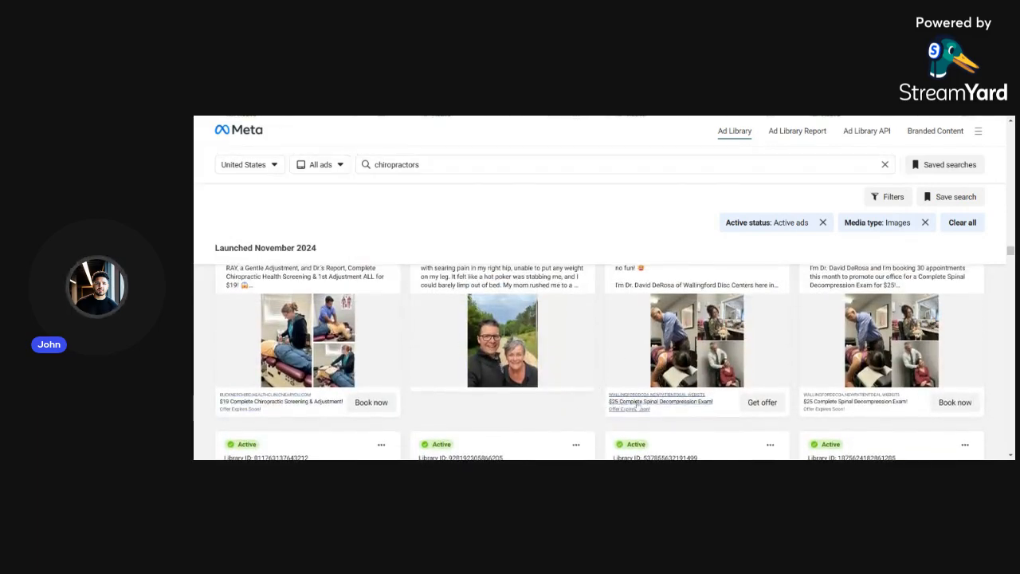
Step: Look through the remaining November 2024 ads and the first October 2024 ads, including Clear Connection Chiropractic and Buchar Family Chiropractic
scroll(636, 406, down, 10)
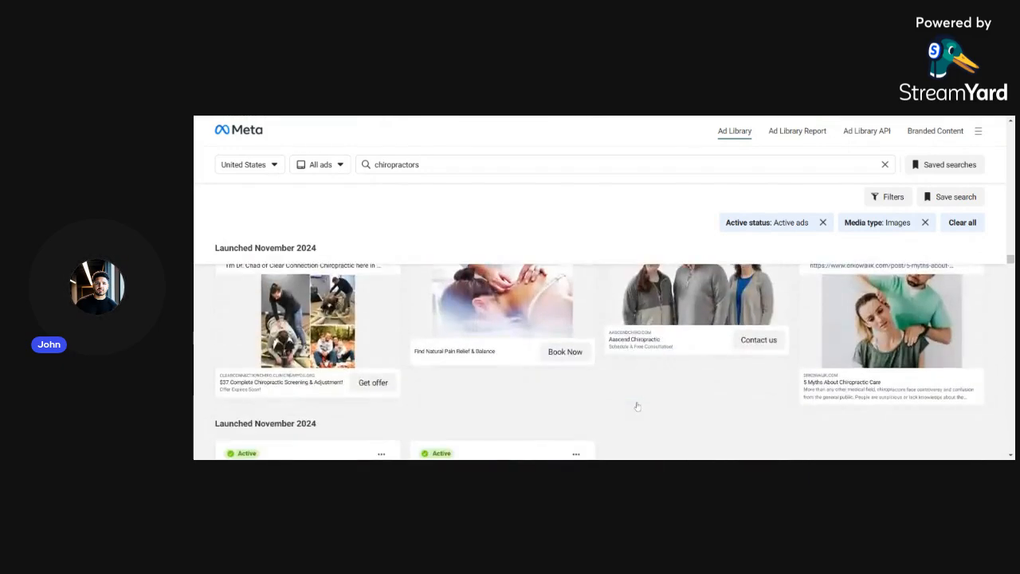
scroll(636, 407, down, 5)
scroll(662, 376, down, 3)
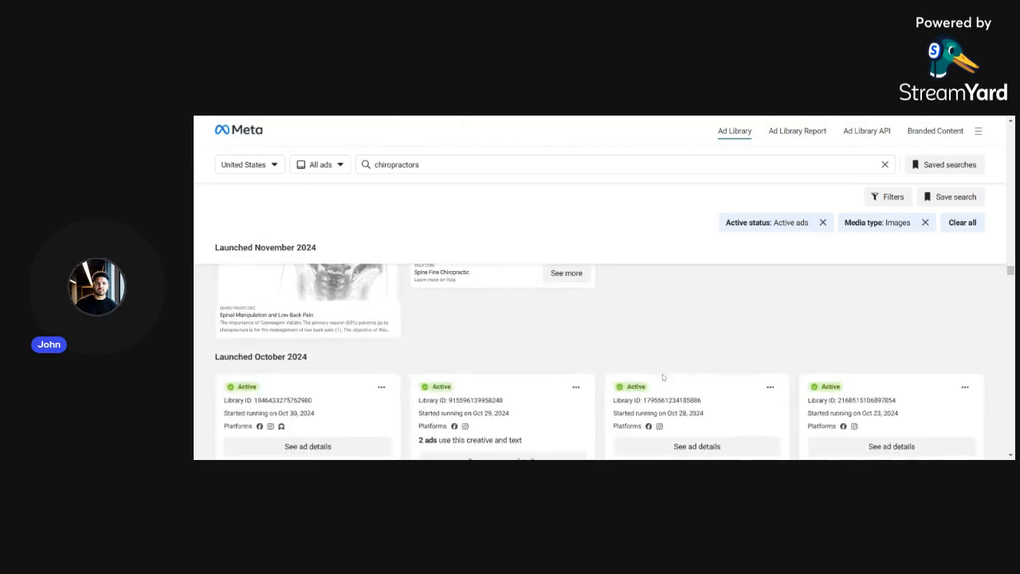
scroll(662, 376, down, 5)
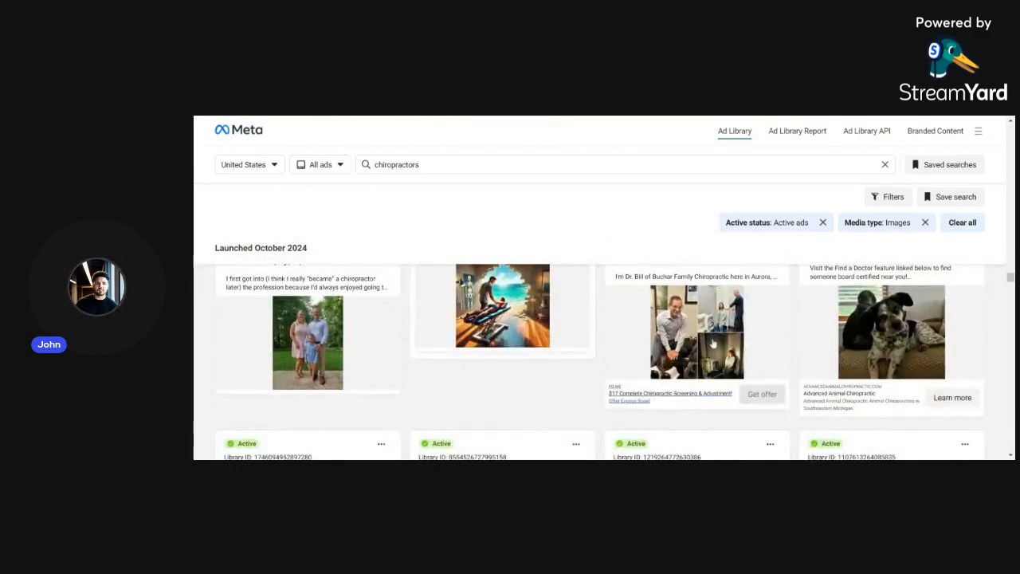
scroll(556, 397, up, 2)
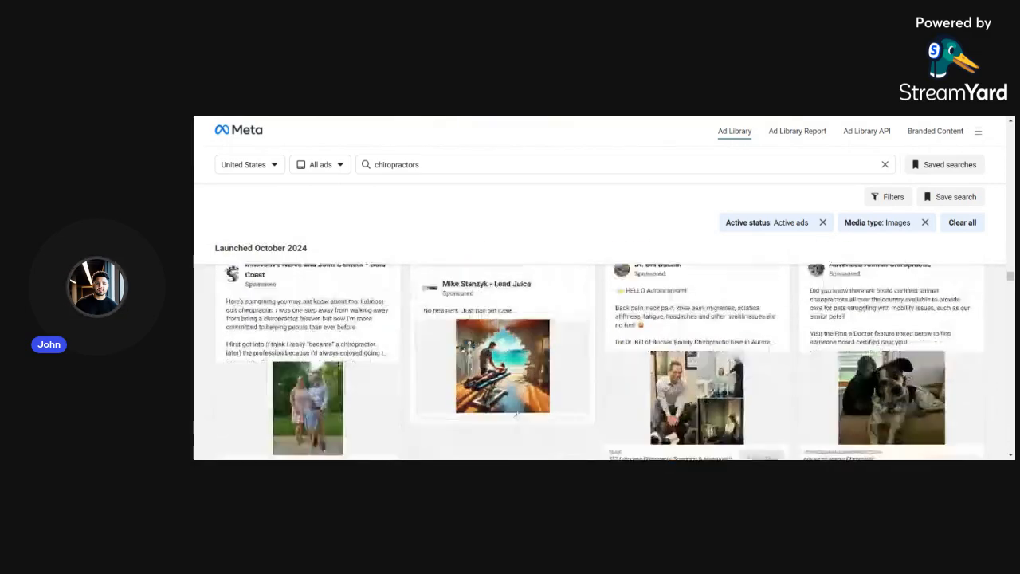
Step: Examine the older ads from October 2024 back to August 2024, including the Elite Health and Allegheny Health & Physical Medicine screening offers
scroll(518, 413, down, 5)
scroll(518, 413, down, 5)
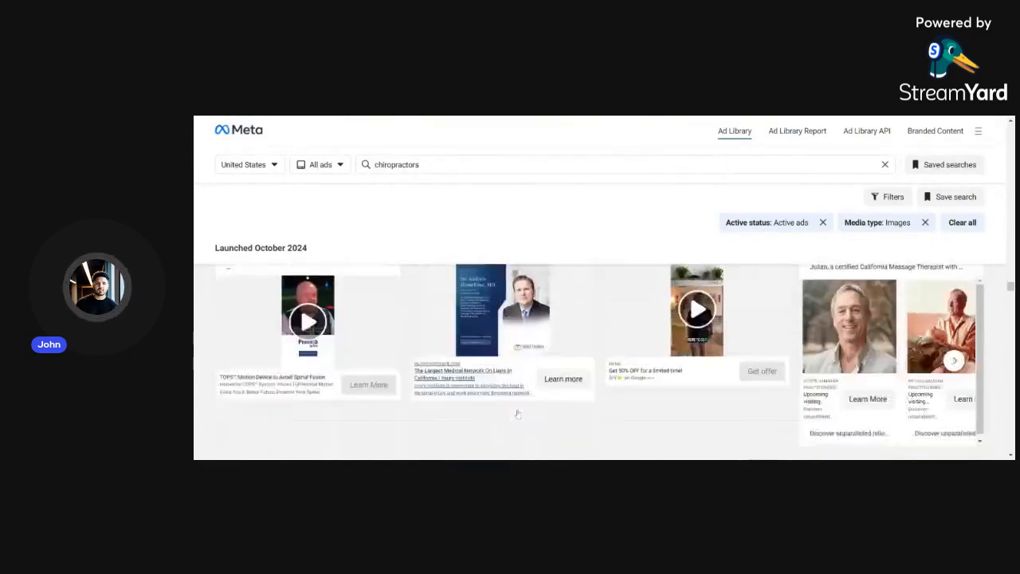
scroll(451, 458, down, 3)
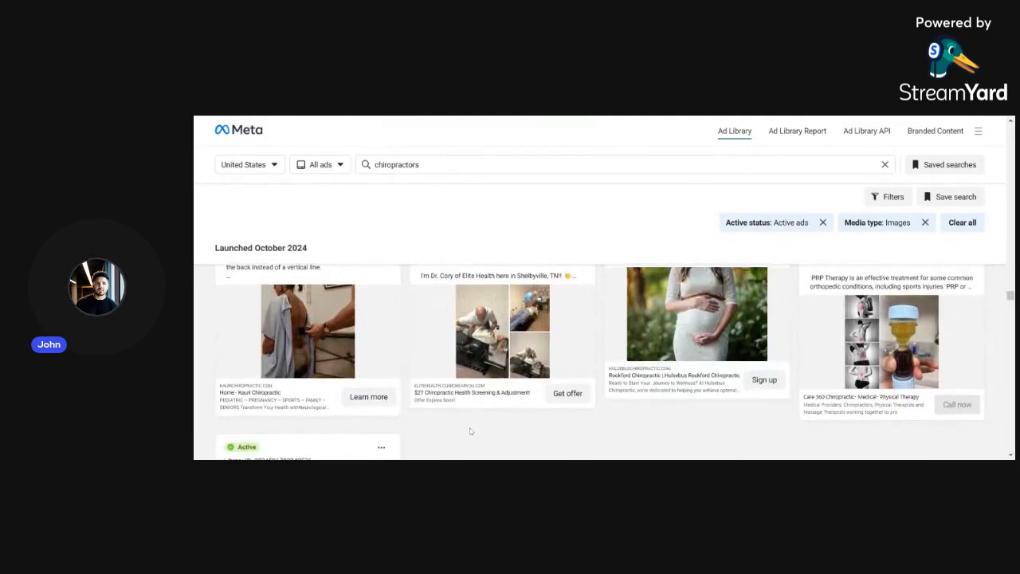
scroll(469, 430, down, 6)
scroll(516, 341, down, 7)
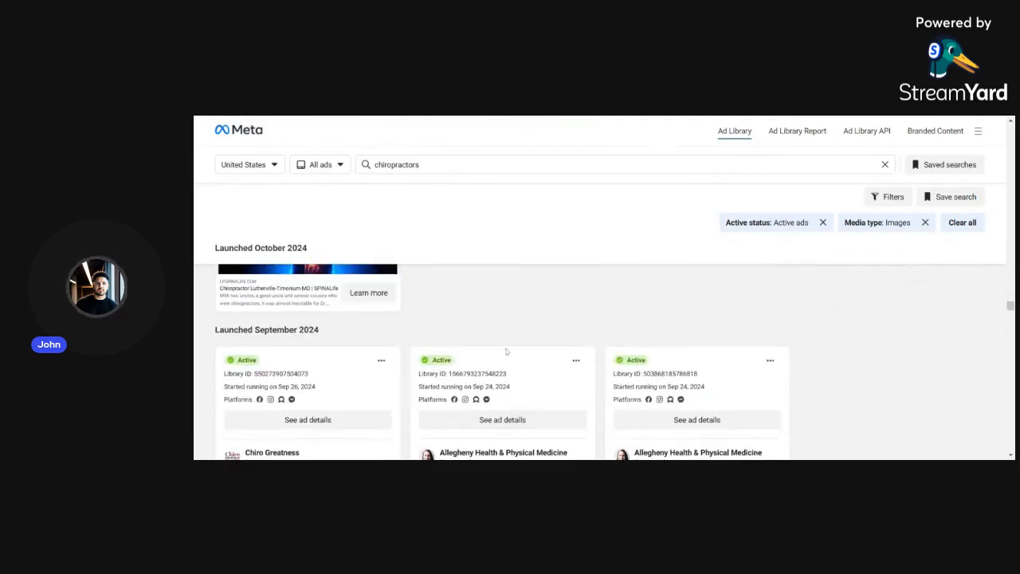
scroll(516, 341, down, 6)
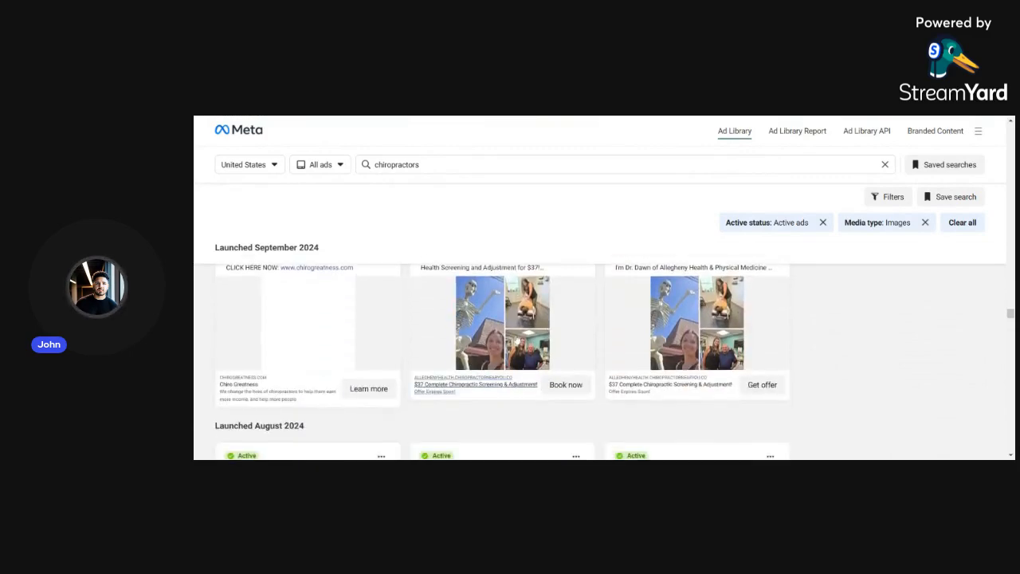
scroll(516, 338, down, 7)
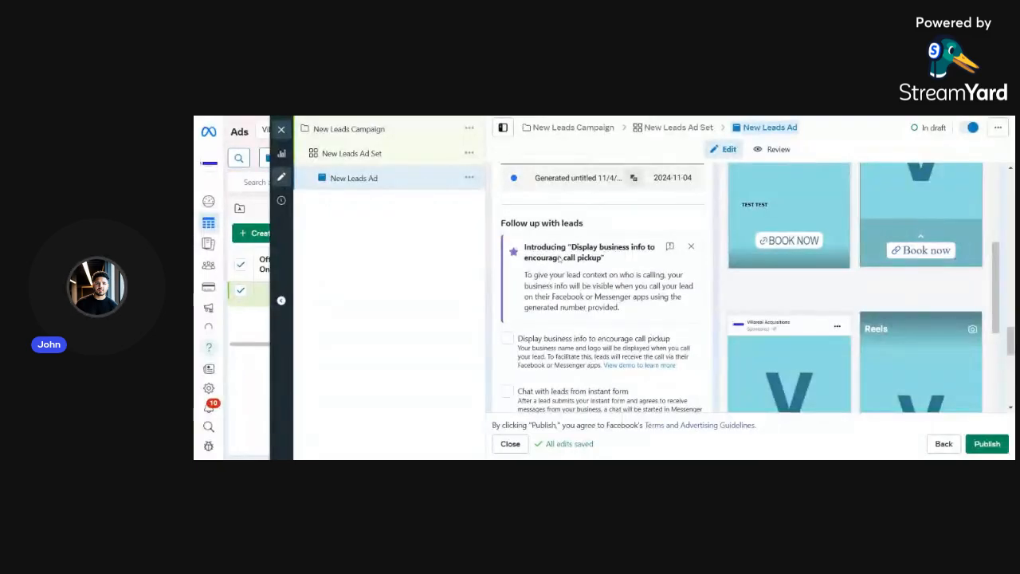
Step: Switch back to Ads Manager and review the New Leads Ad from its ad name and identity settings
scroll(560, 259, up, 10)
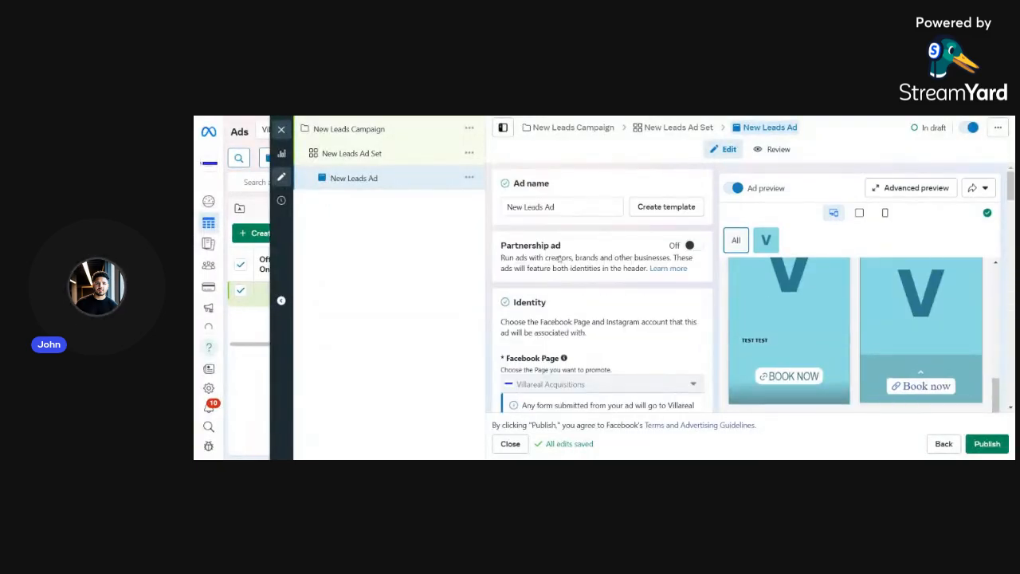